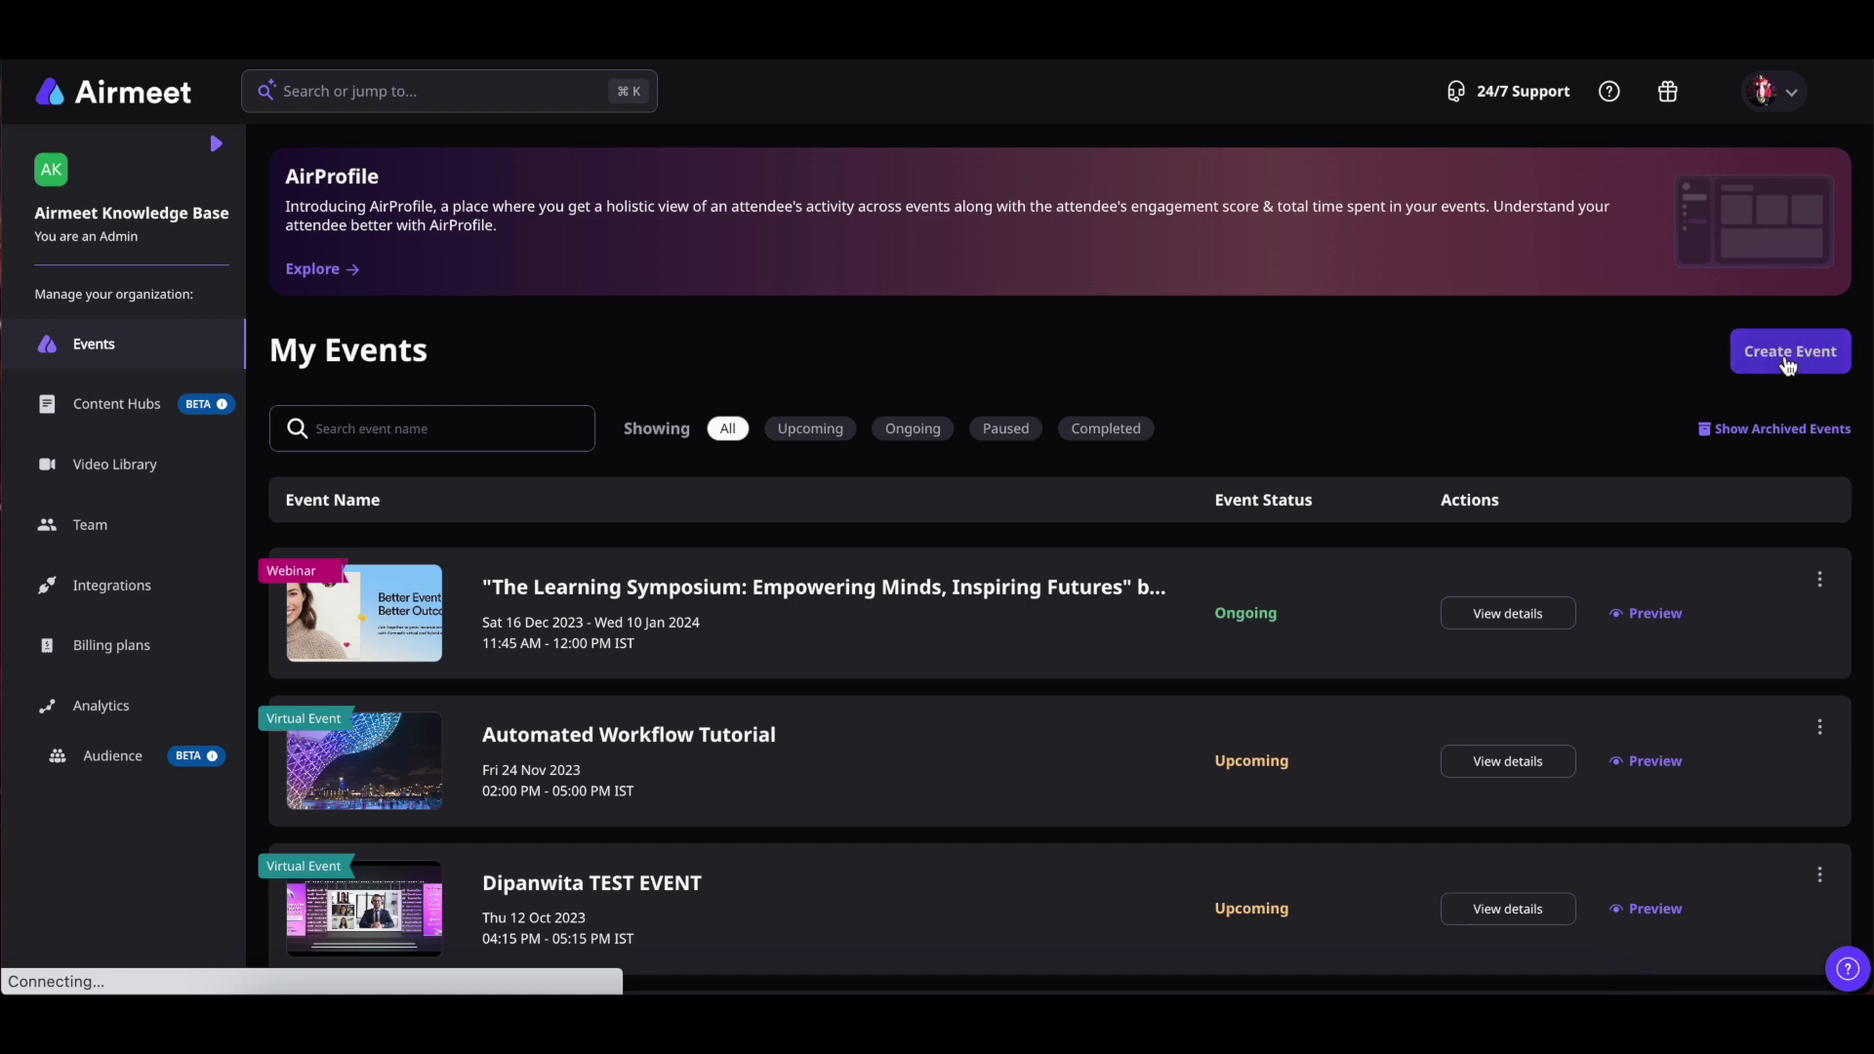
- Start creating a new event from scratch after browsing the Marketing, Customer Success and Employee Success templates
{"action": "left_click", "coordinate": [1786, 356]}
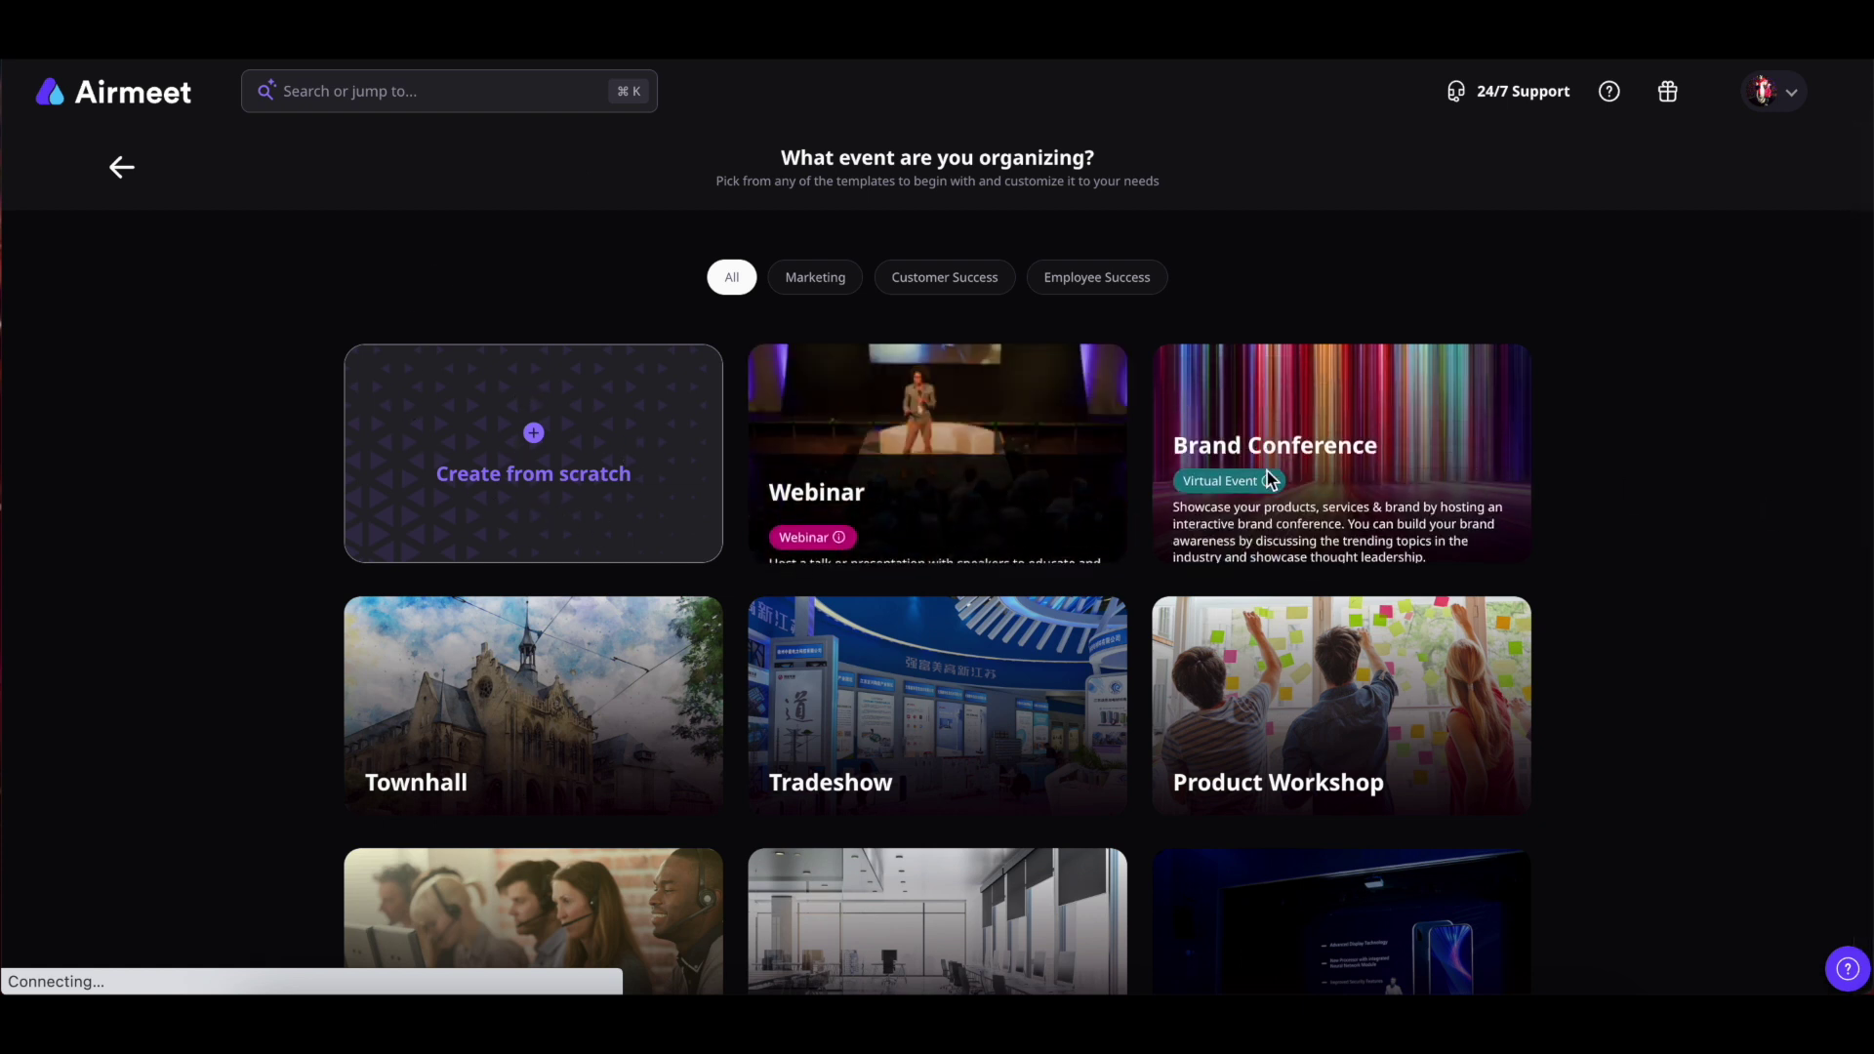
{"action": "scroll", "coordinate": [989, 727], "scroll_direction": "down", "scroll_amount": 3}
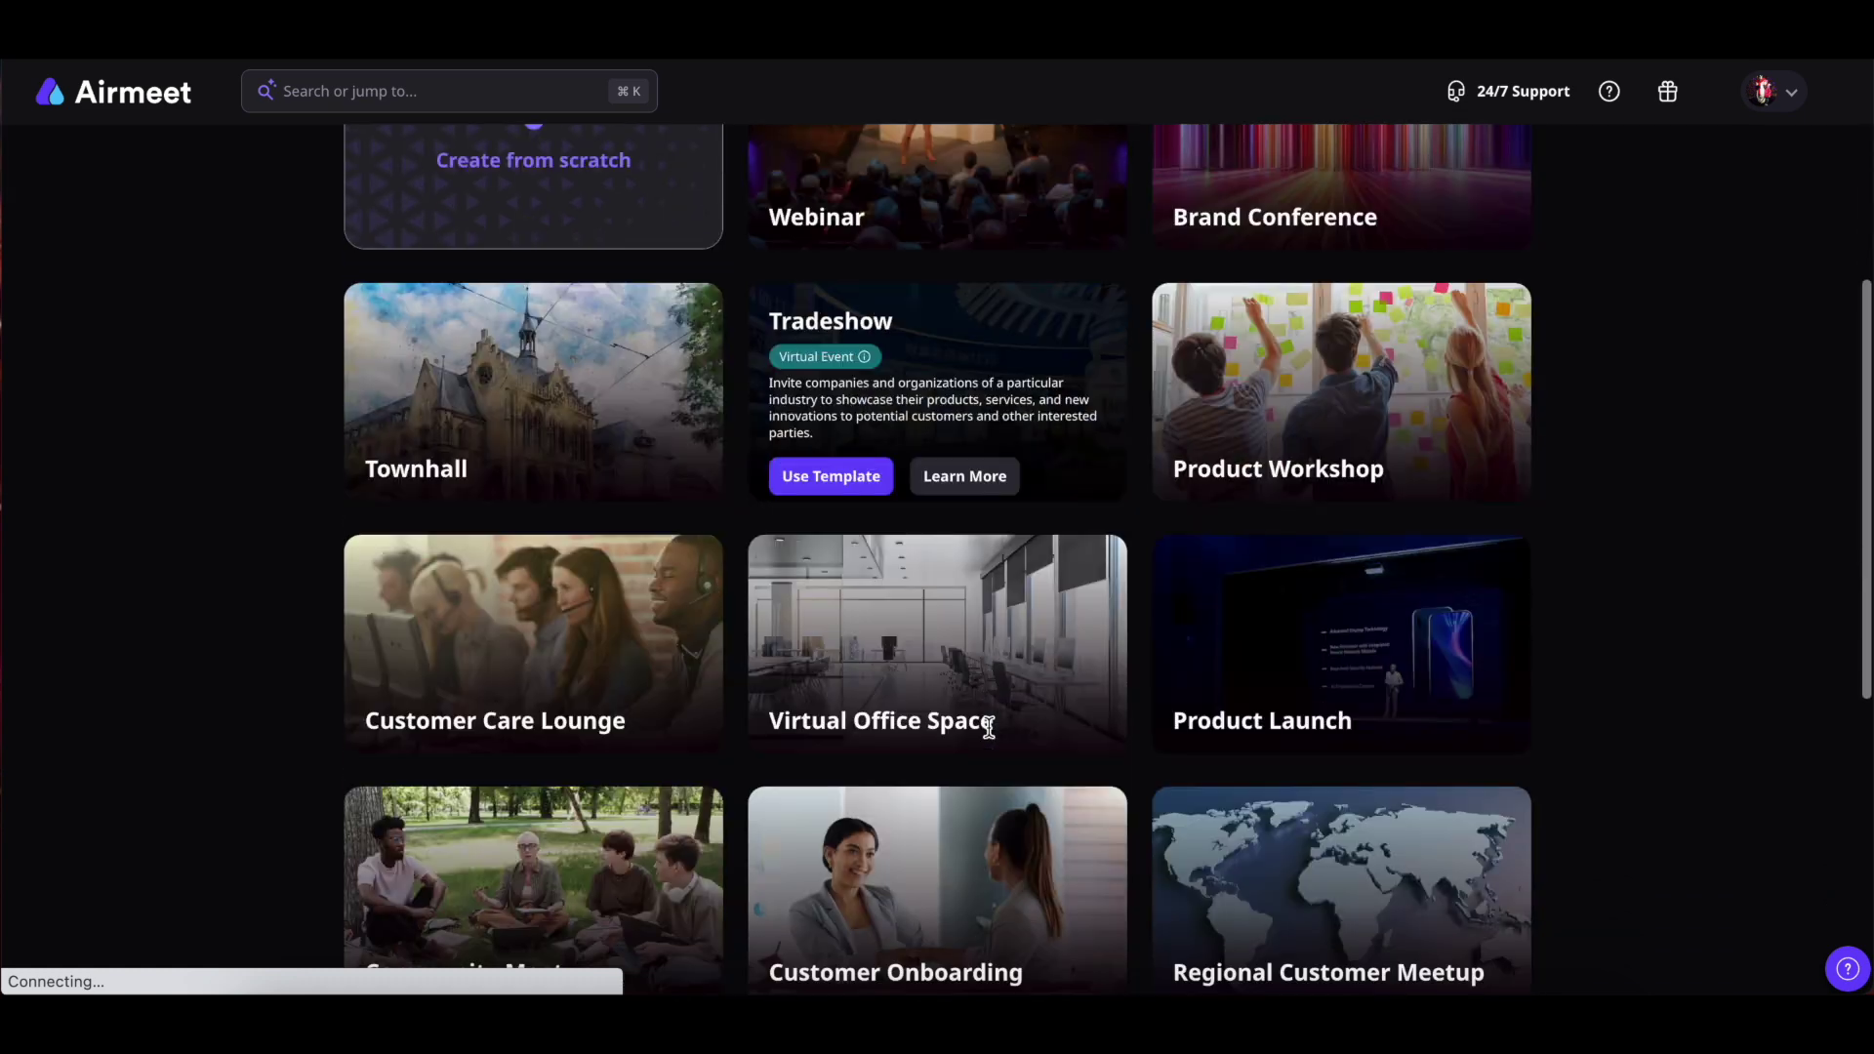
{"action": "scroll", "coordinate": [987, 722], "scroll_direction": "down", "scroll_amount": 5}
{"action": "scroll", "coordinate": [1806, 770], "scroll_direction": "up", "scroll_amount": 8}
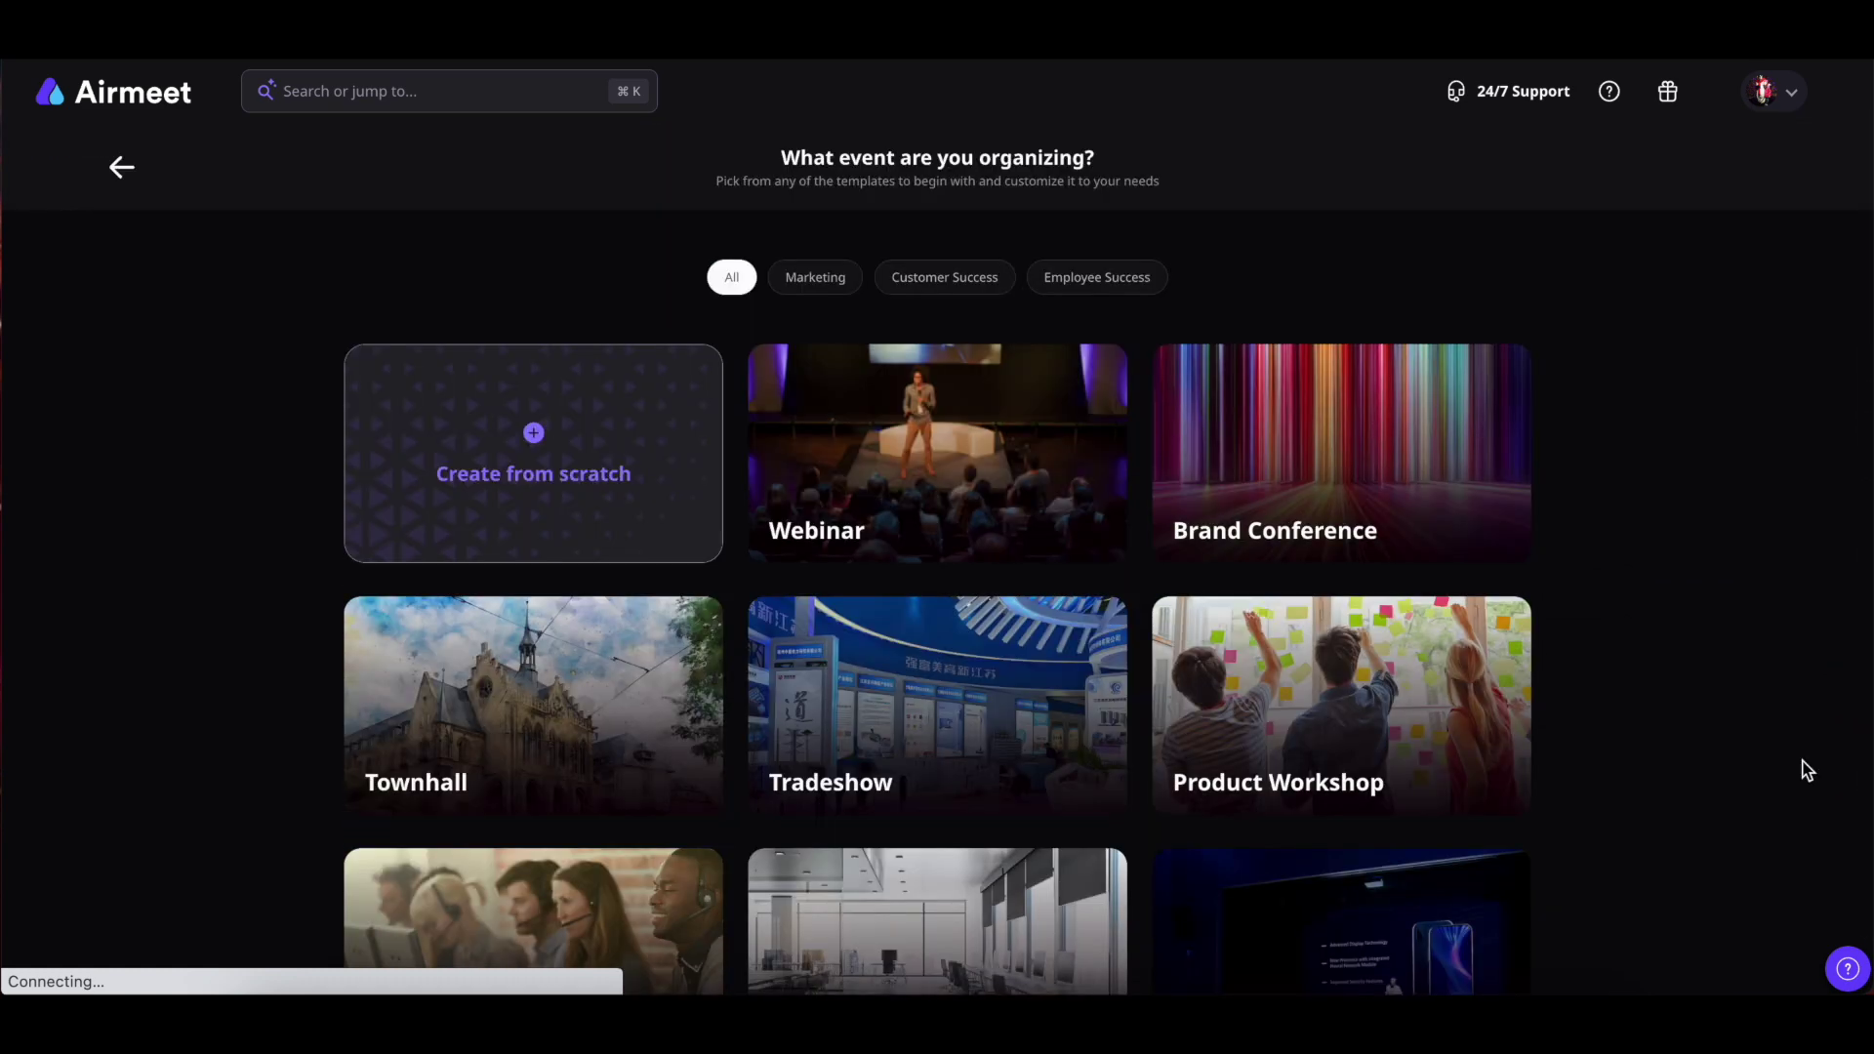
{"action": "mouse_move", "coordinate": [849, 527]}
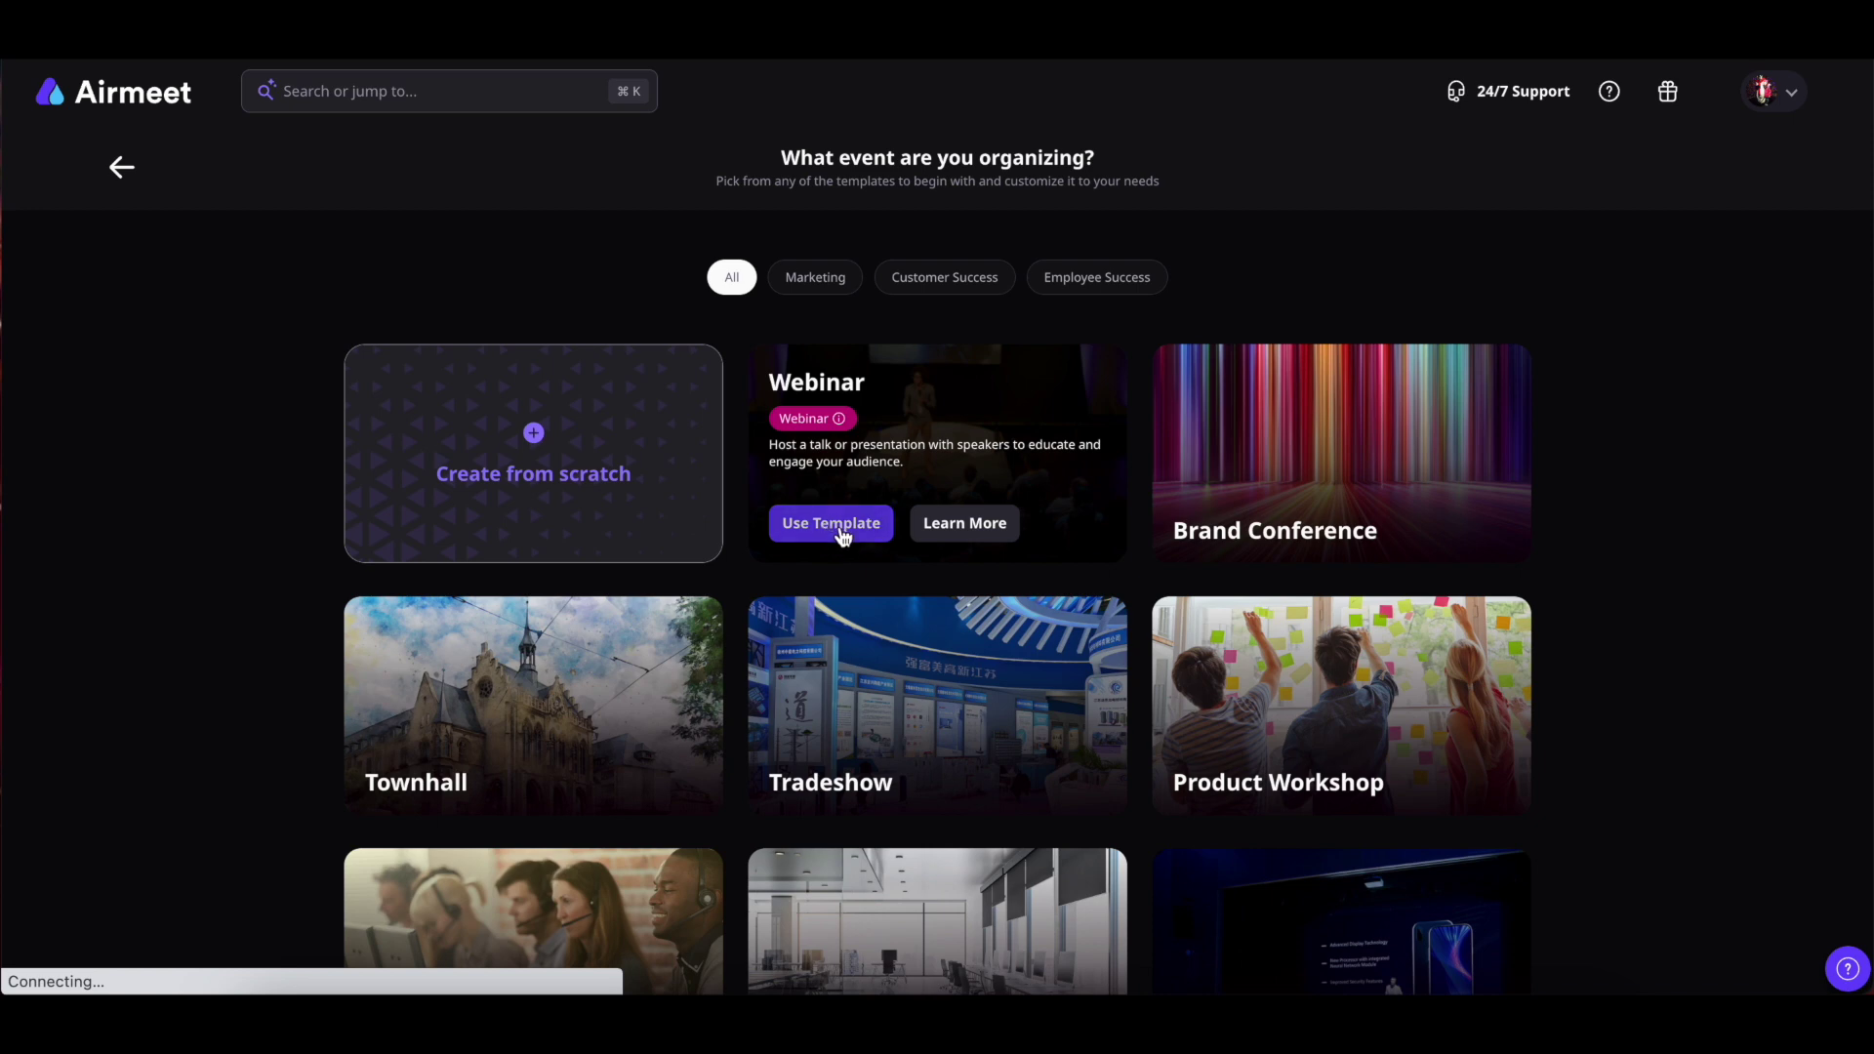
{"action": "left_click", "coordinate": [828, 279]}
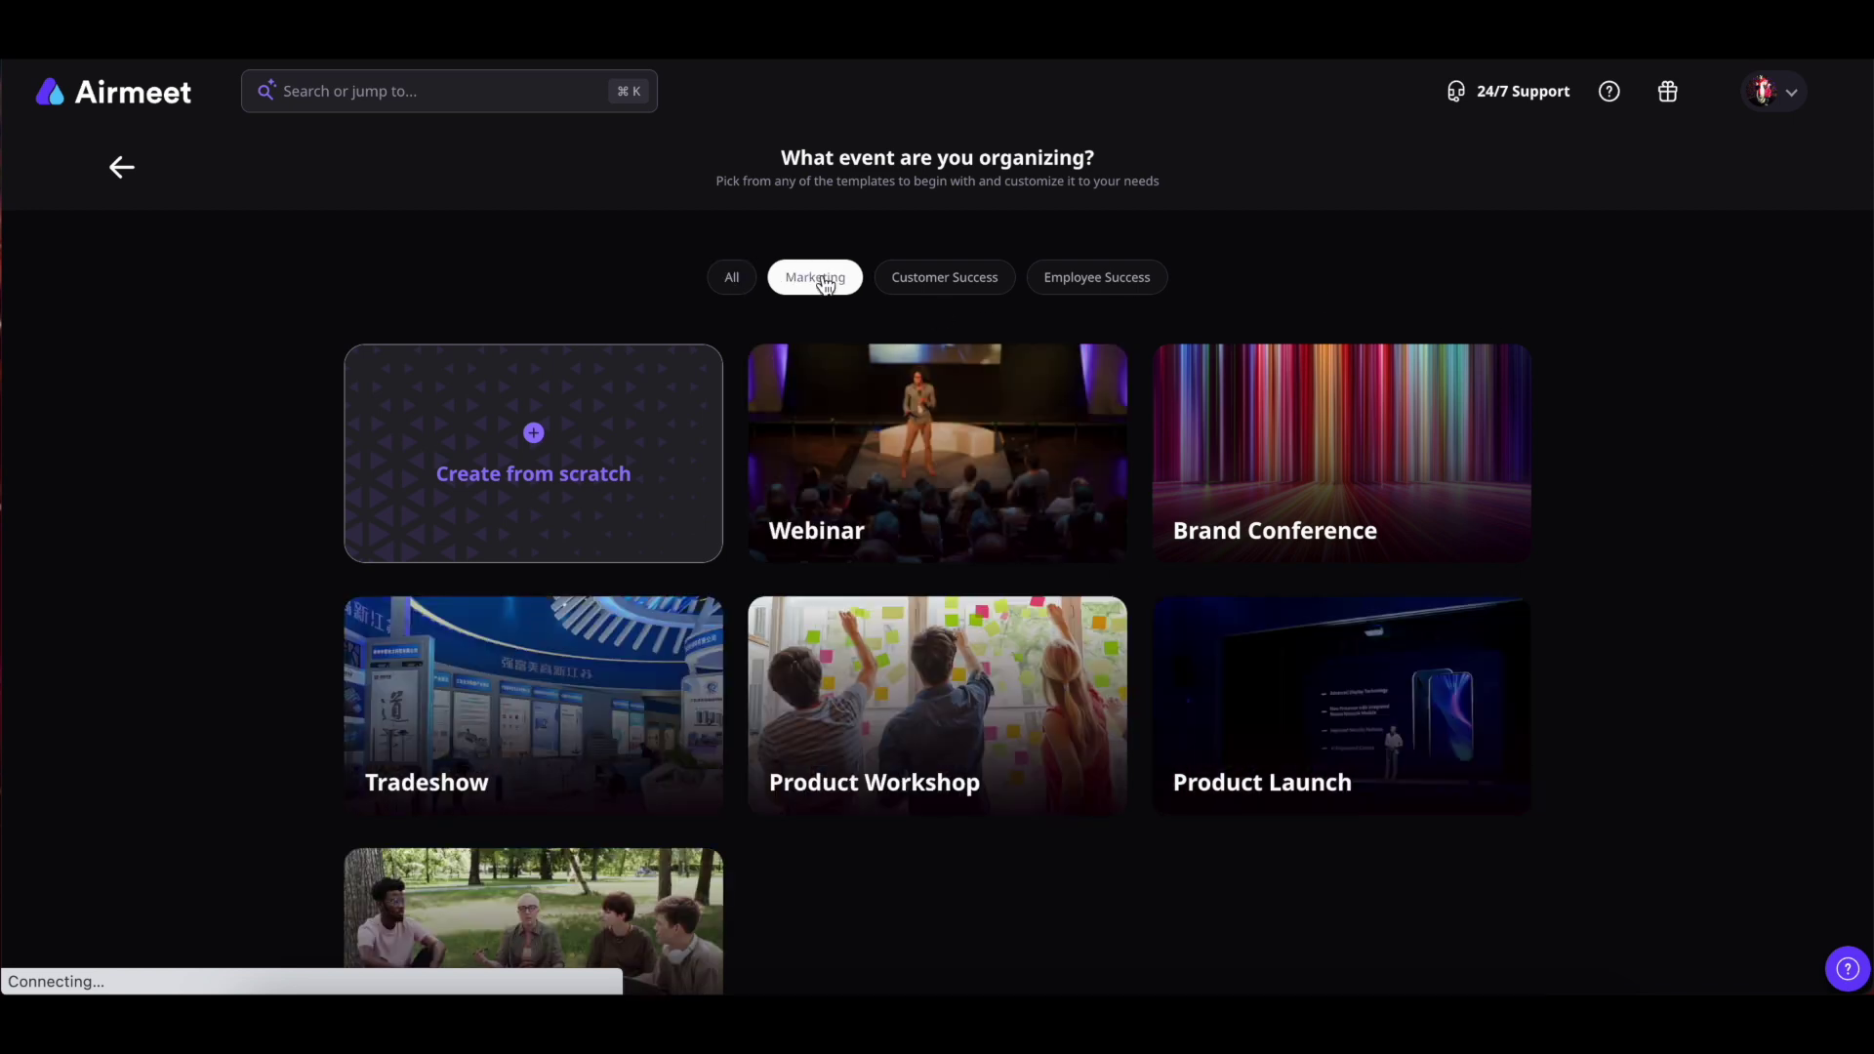
{"action": "left_click", "coordinate": [941, 285]}
{"action": "left_click", "coordinate": [1106, 284]}
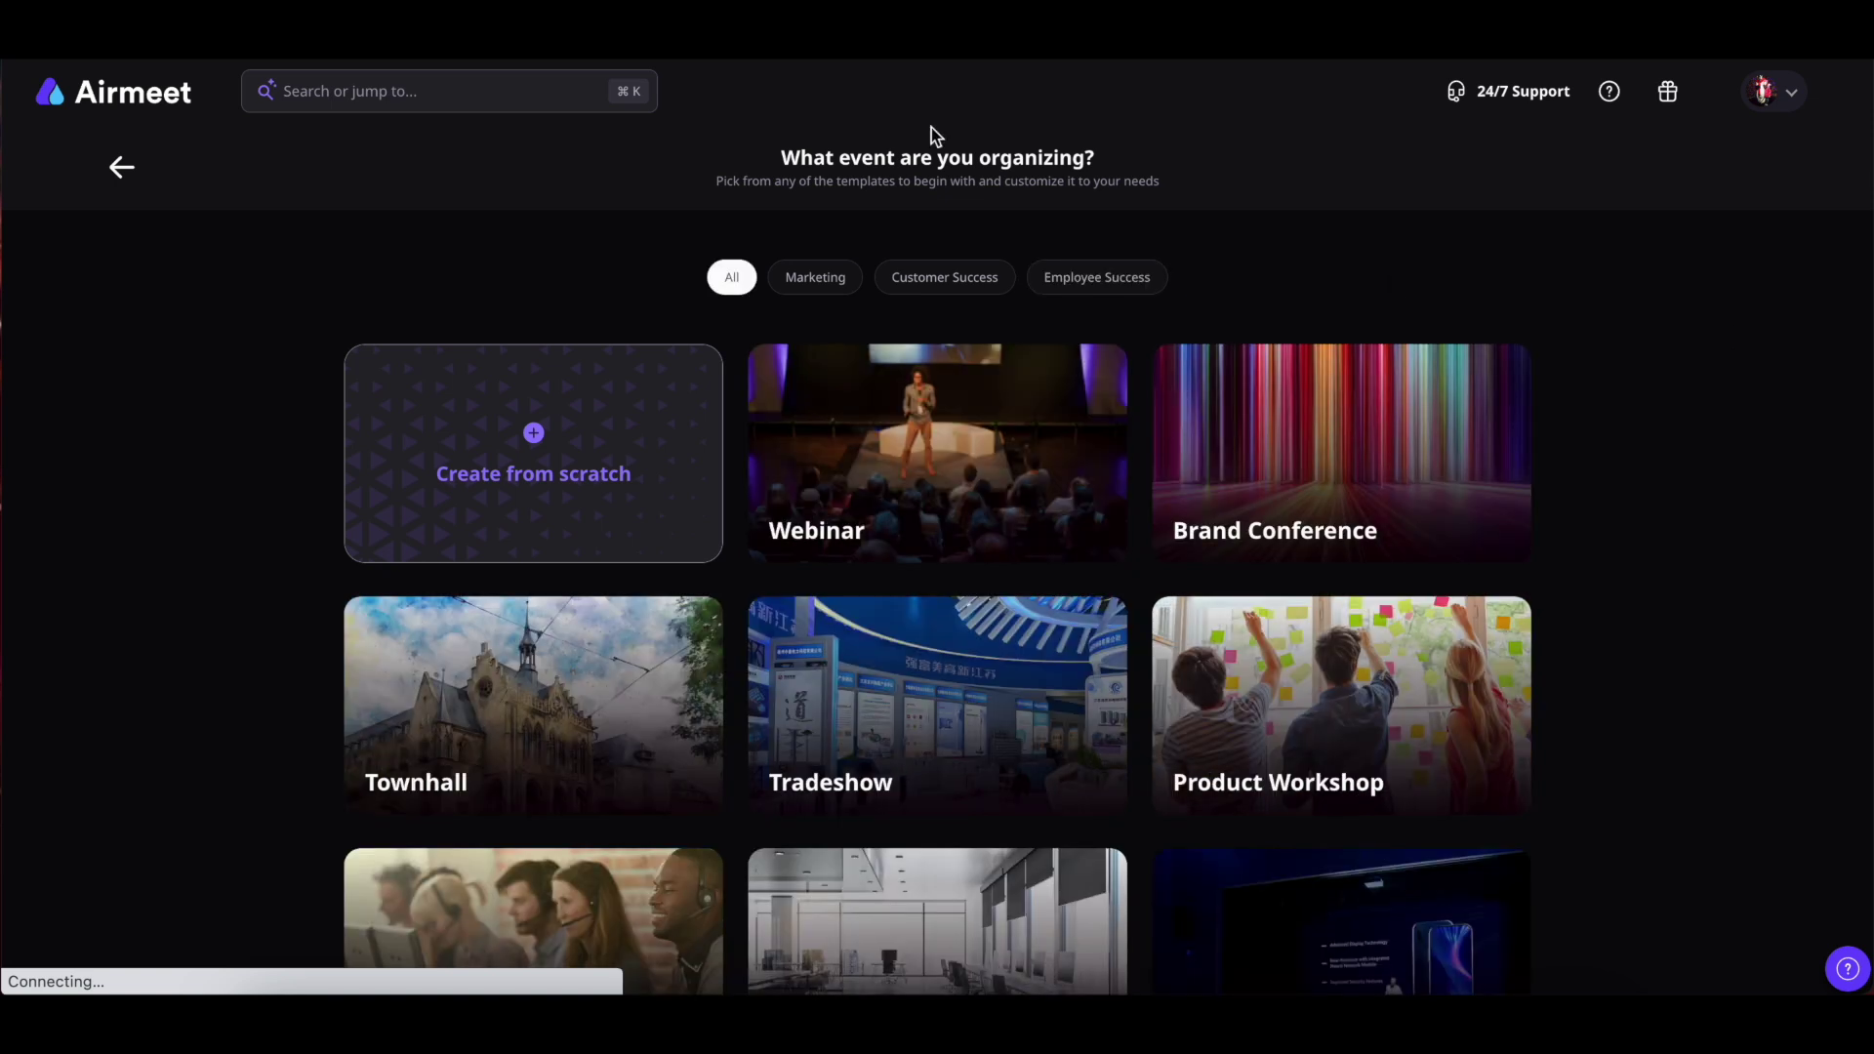
{"action": "left_click", "coordinate": [535, 438]}
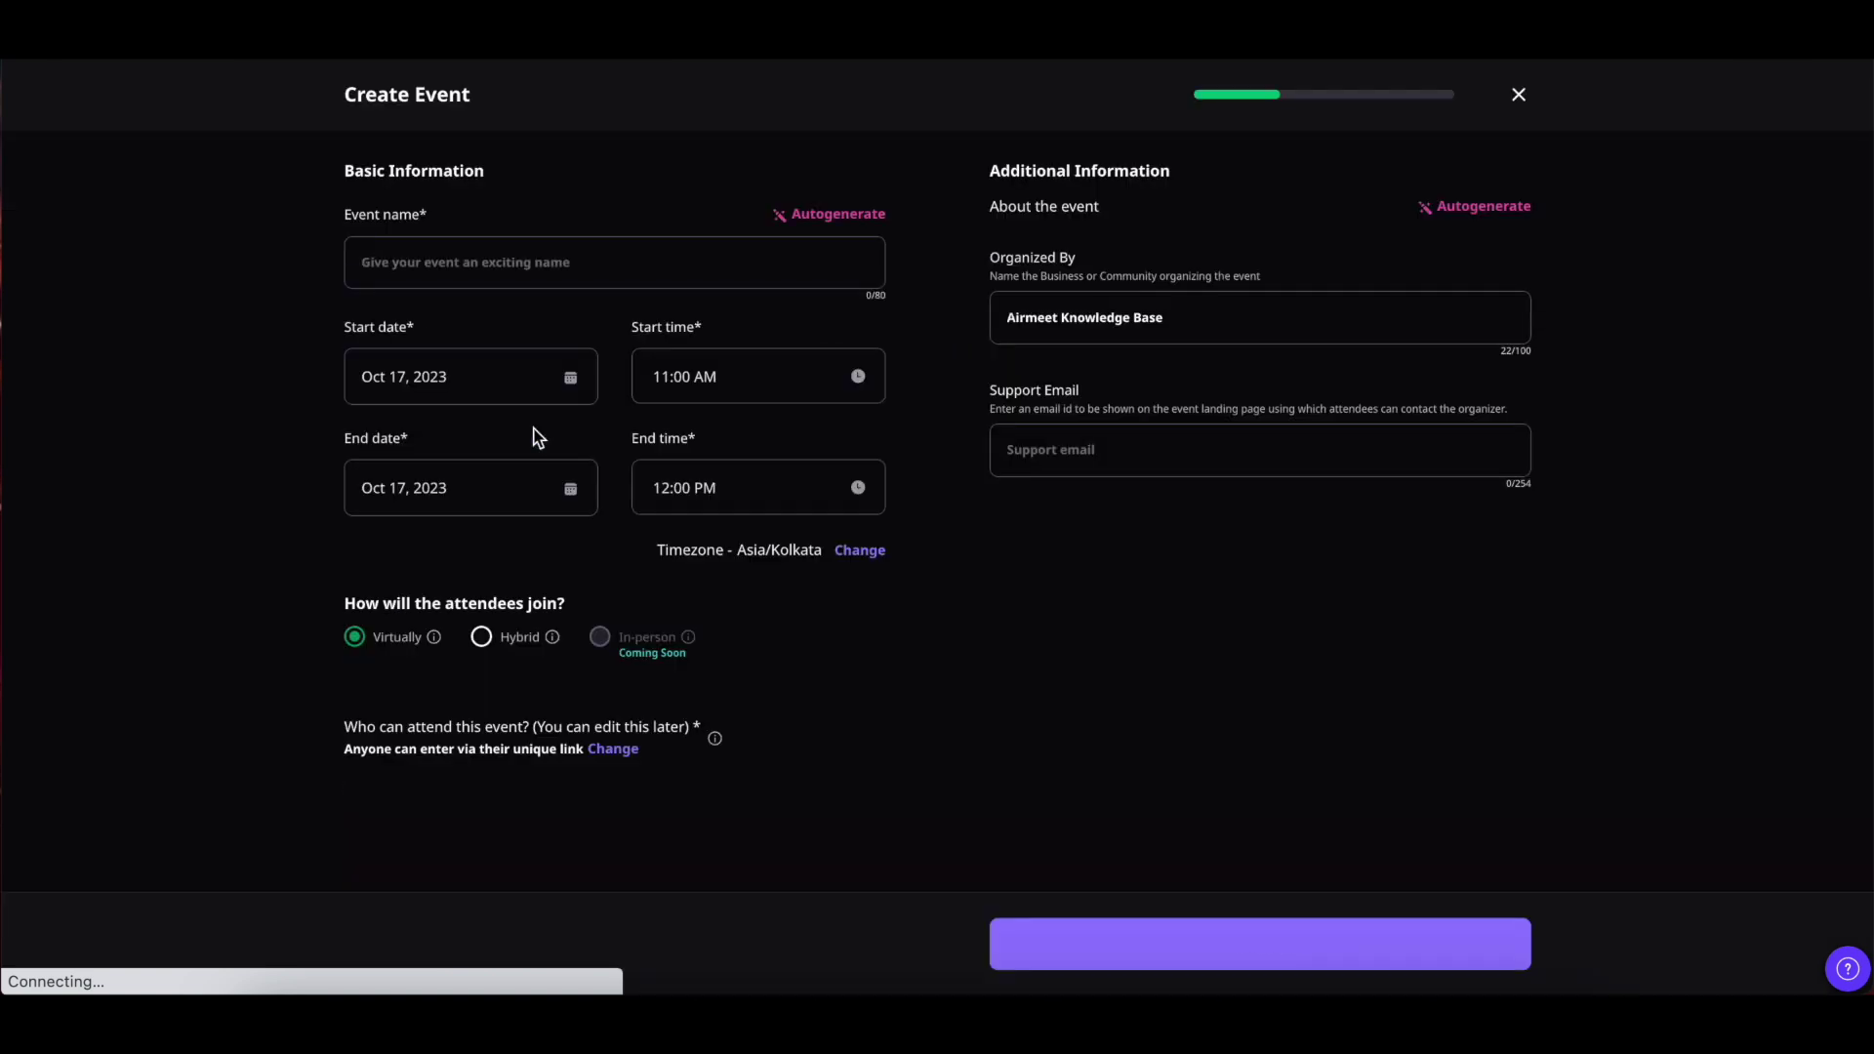
- Enter "Annual Job Fair" as the event name
{"action": "left_click", "coordinate": [395, 265]}
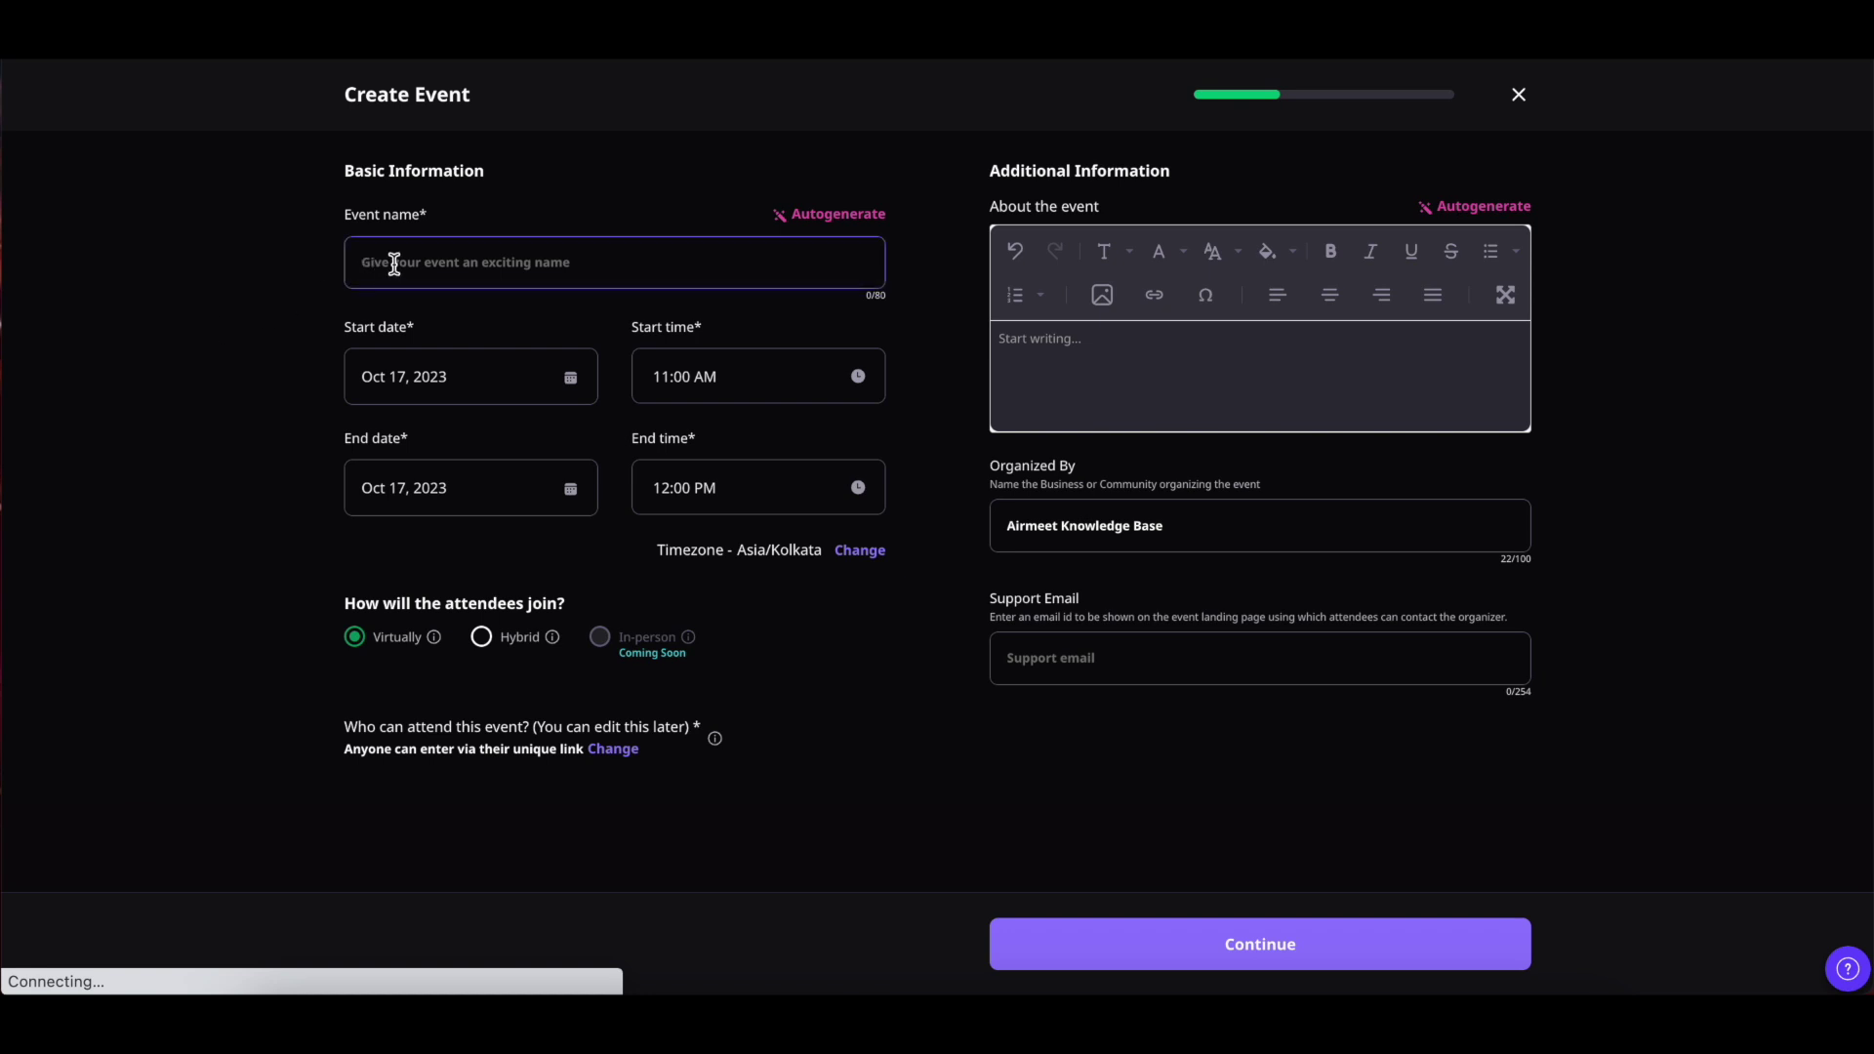
{"action": "type", "text": "Annual Job Fair"}
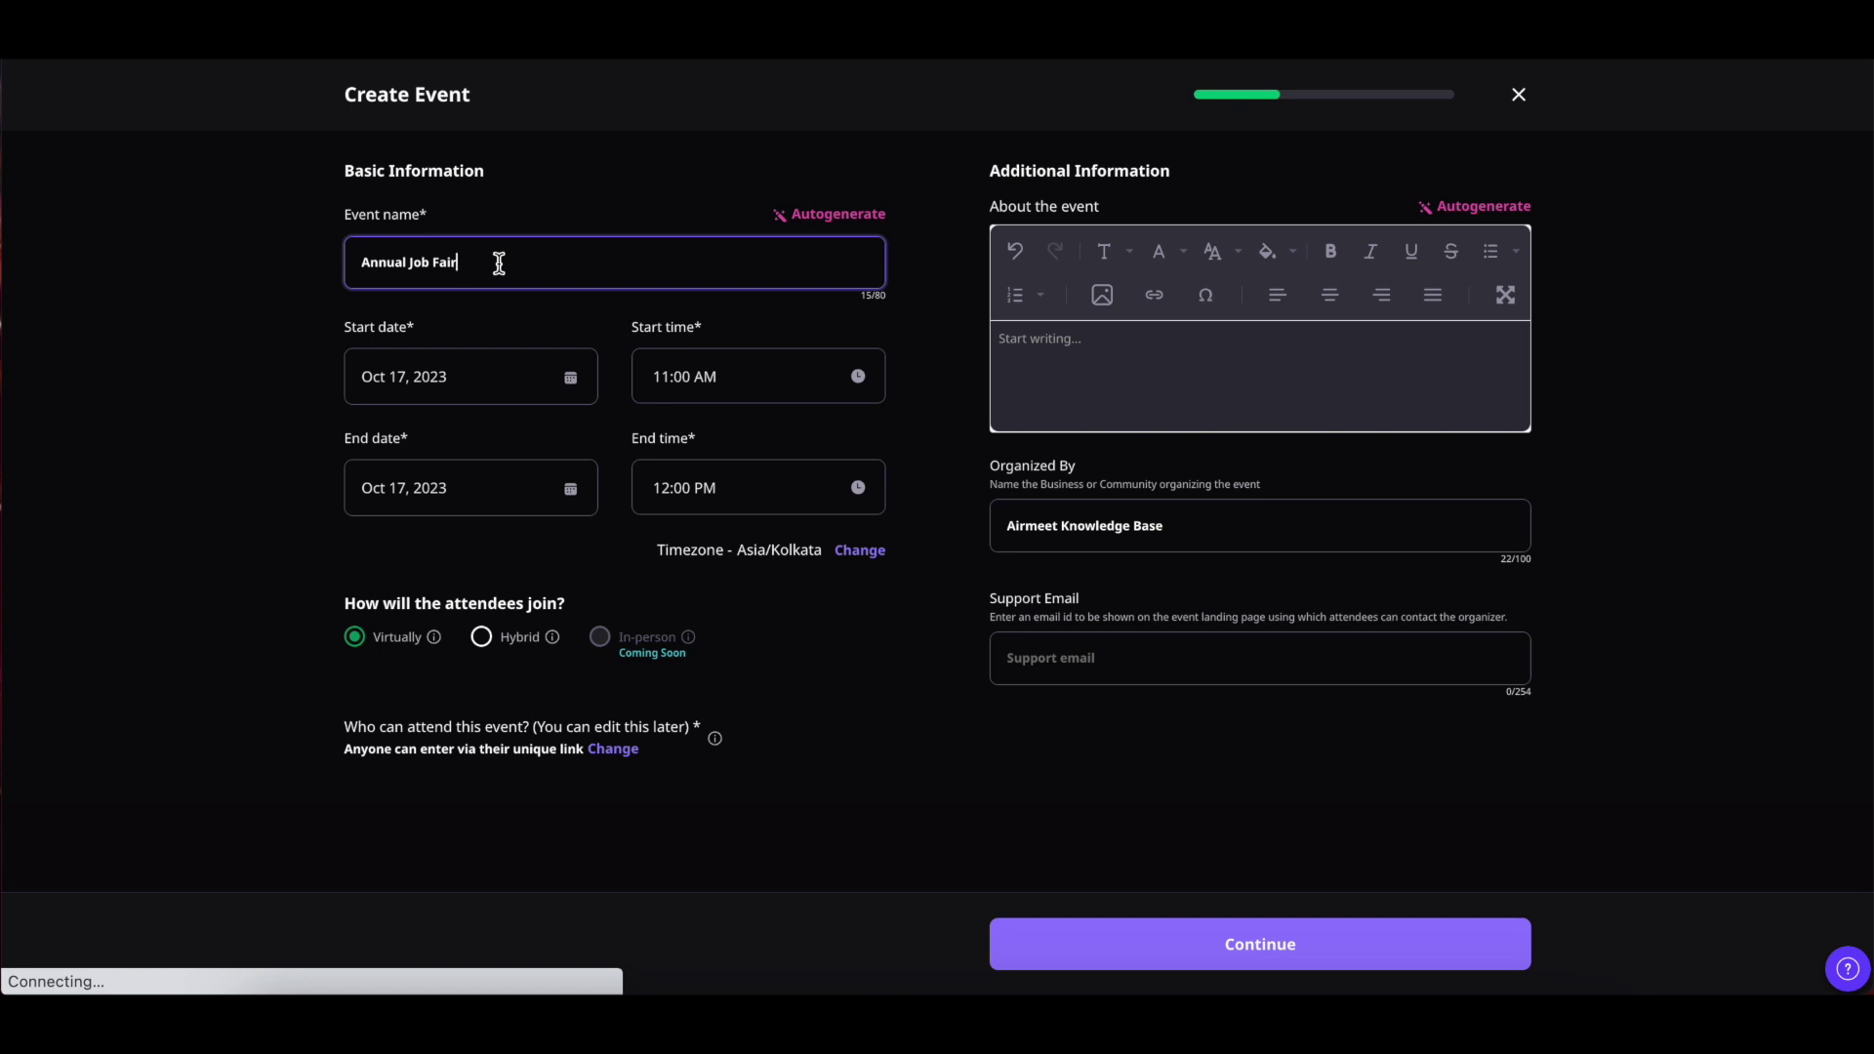
- Autogenerate event names from "Annual Event Fair", regenerate the suggestions once, and apply "Welcome to the Annual Event Fair!"
{"action": "left_click", "coordinate": [855, 214]}
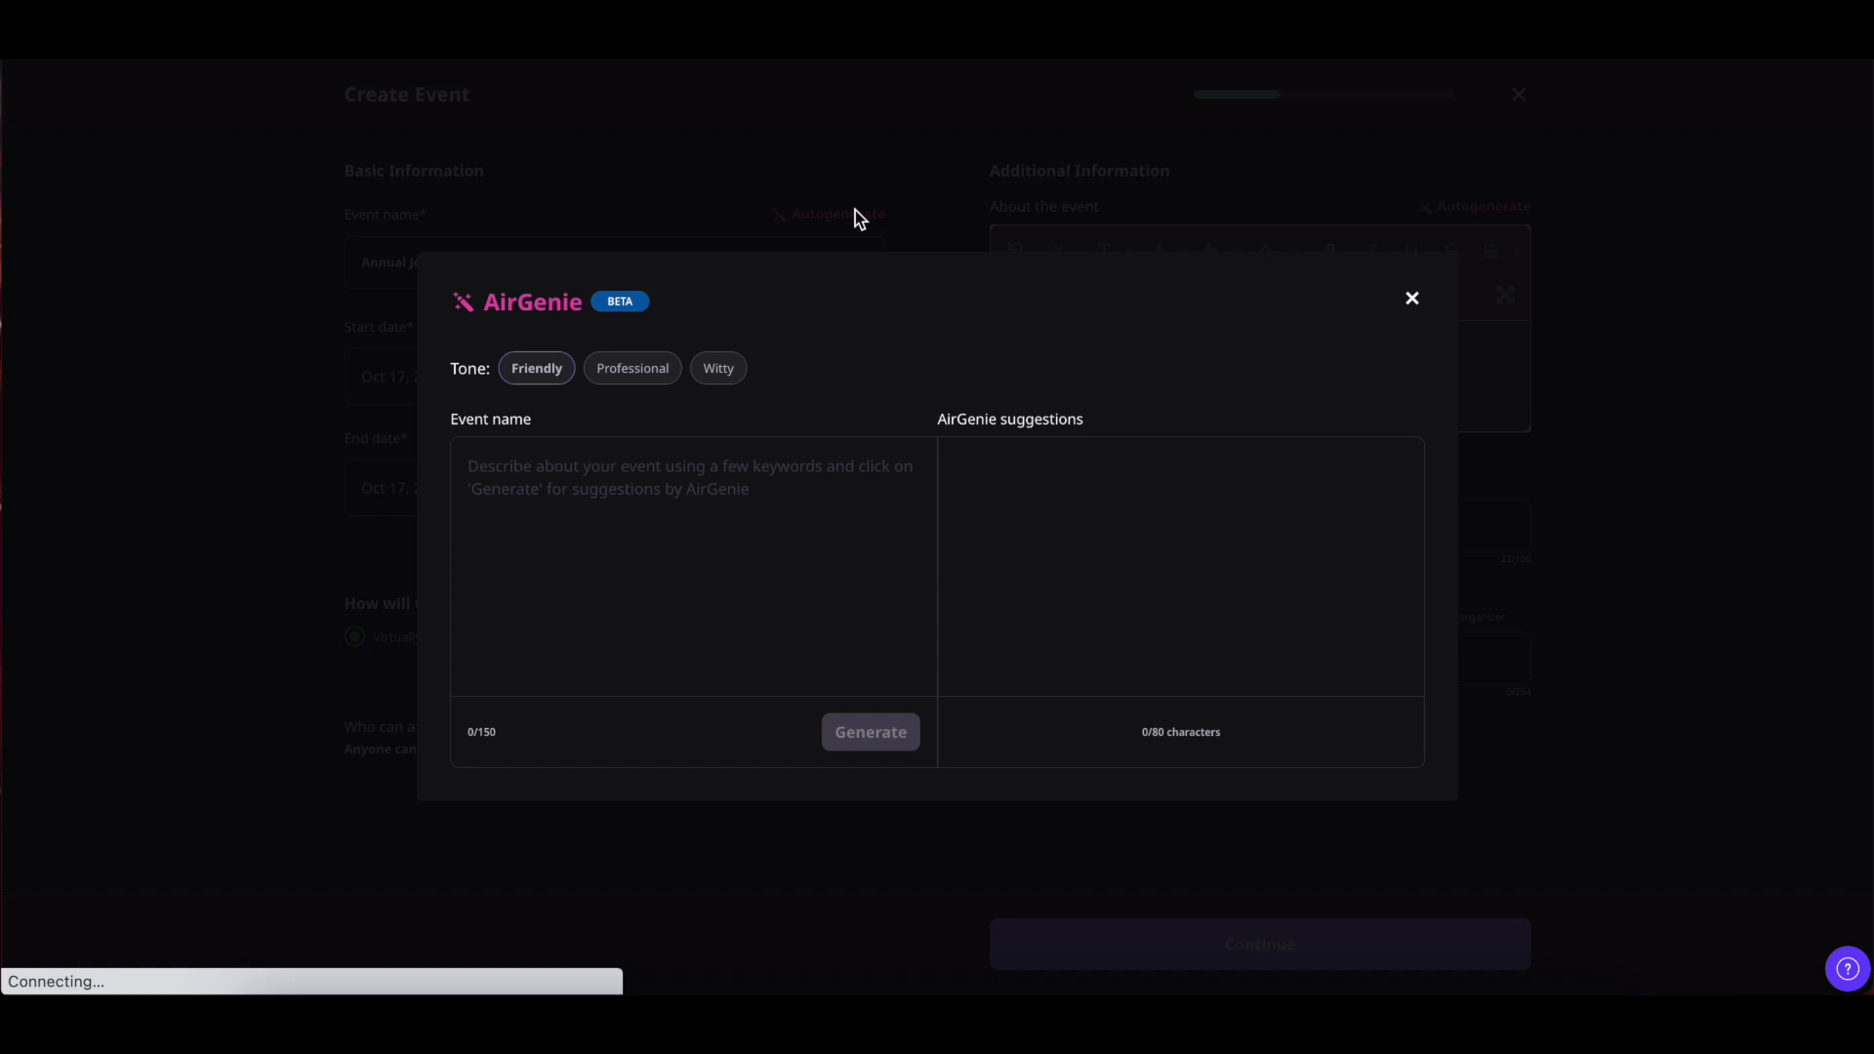
{"action": "left_click", "coordinate": [490, 549]}
{"action": "type", "text": "Annual Event Fair"}
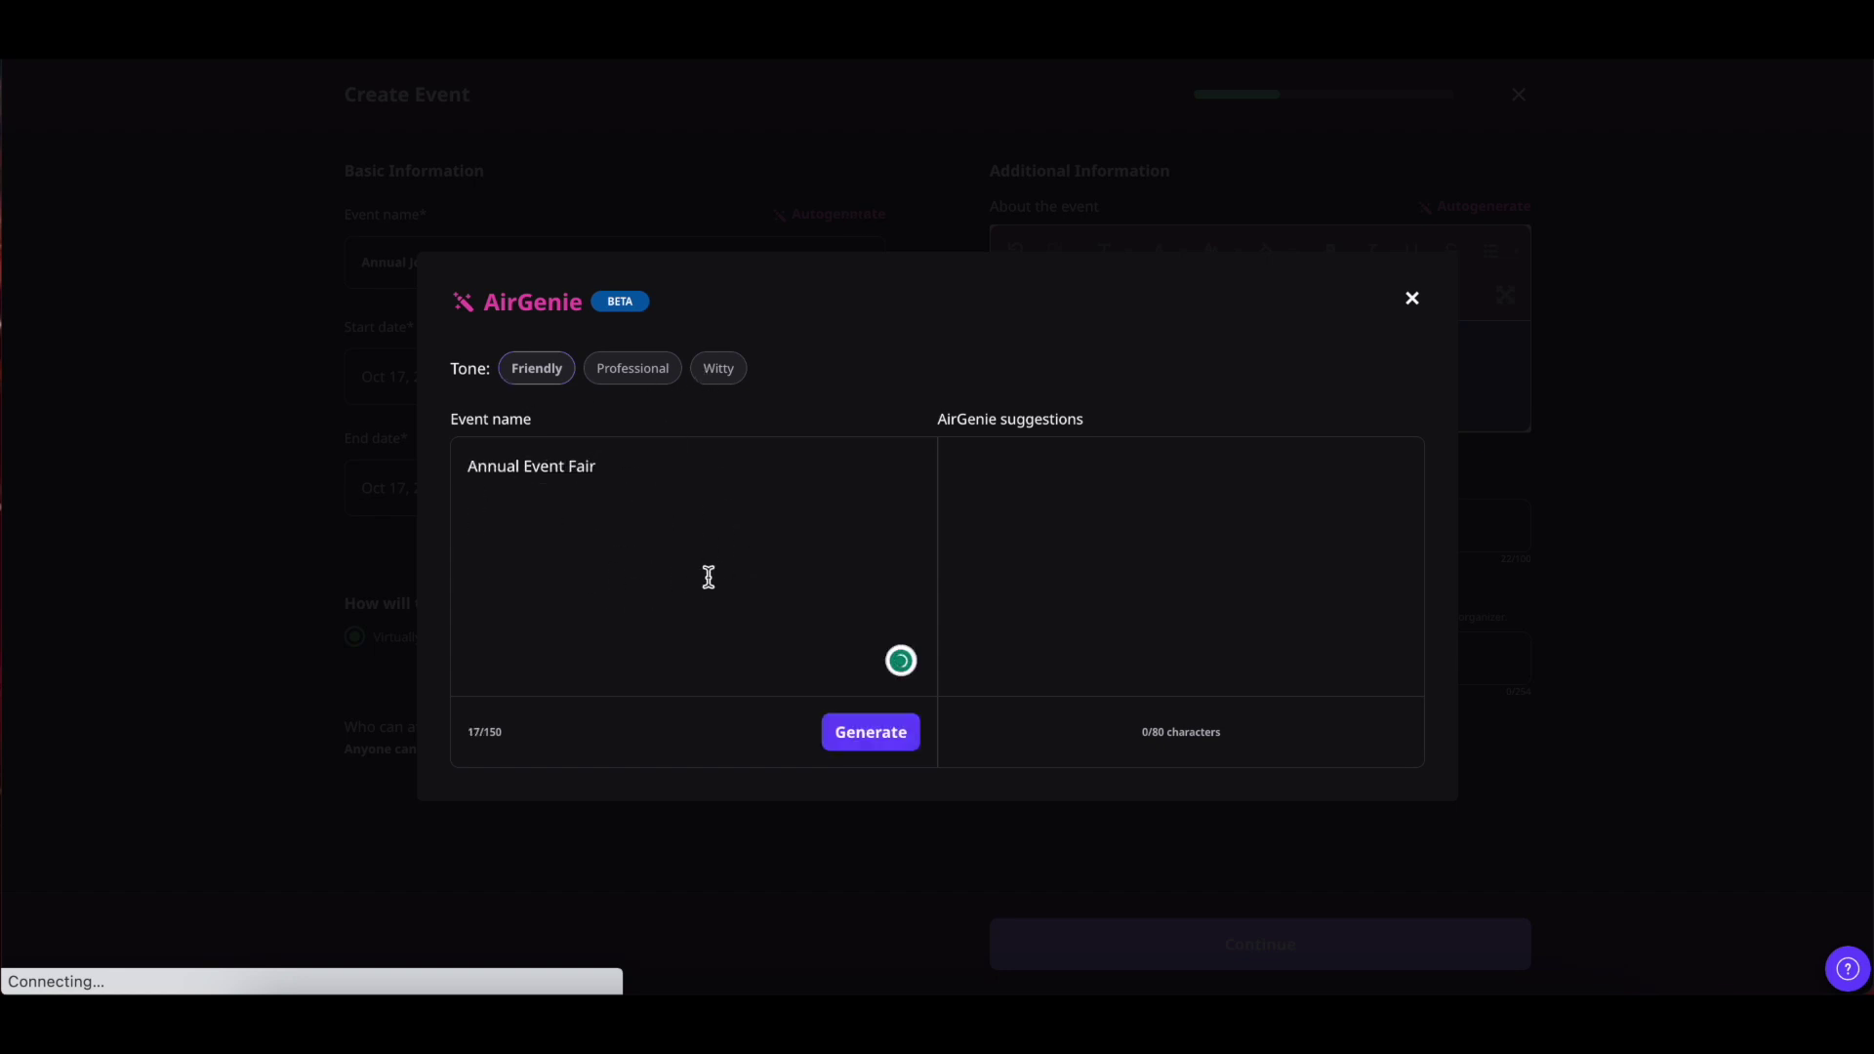
{"action": "left_click", "coordinate": [875, 742]}
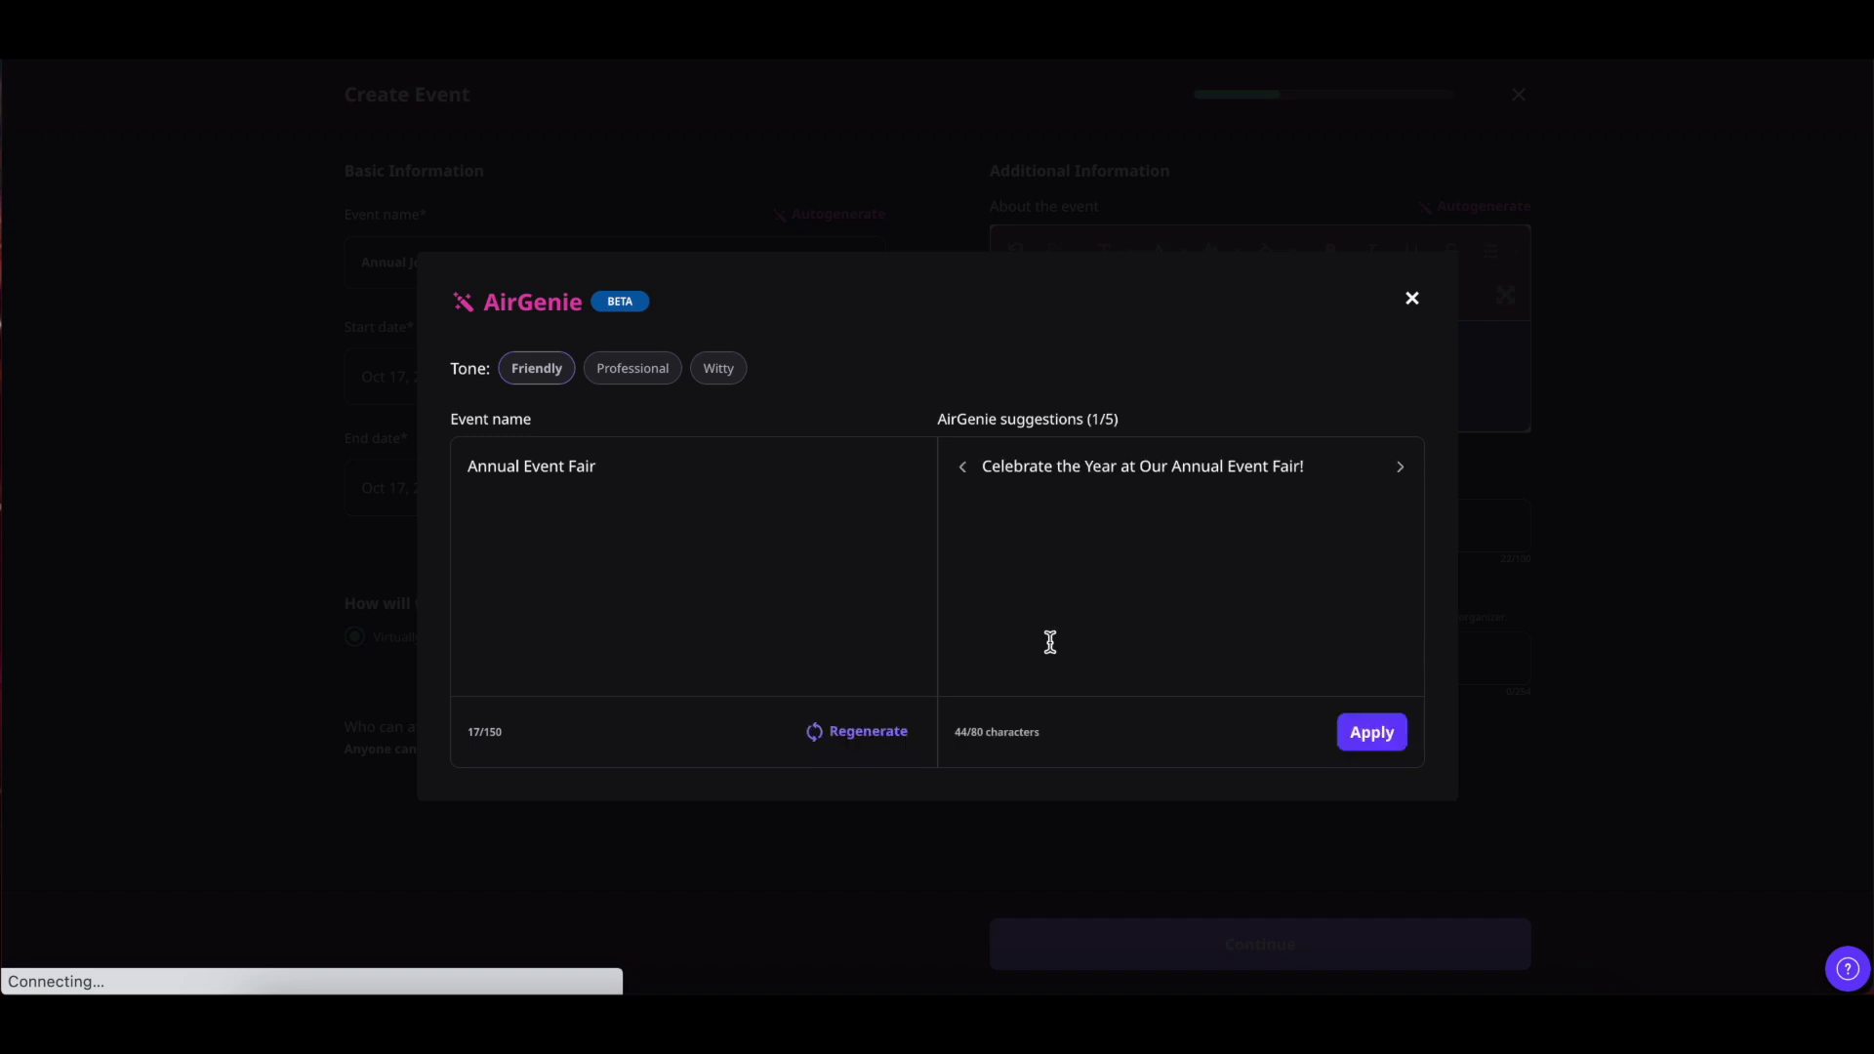
{"action": "left_click", "coordinate": [880, 739]}
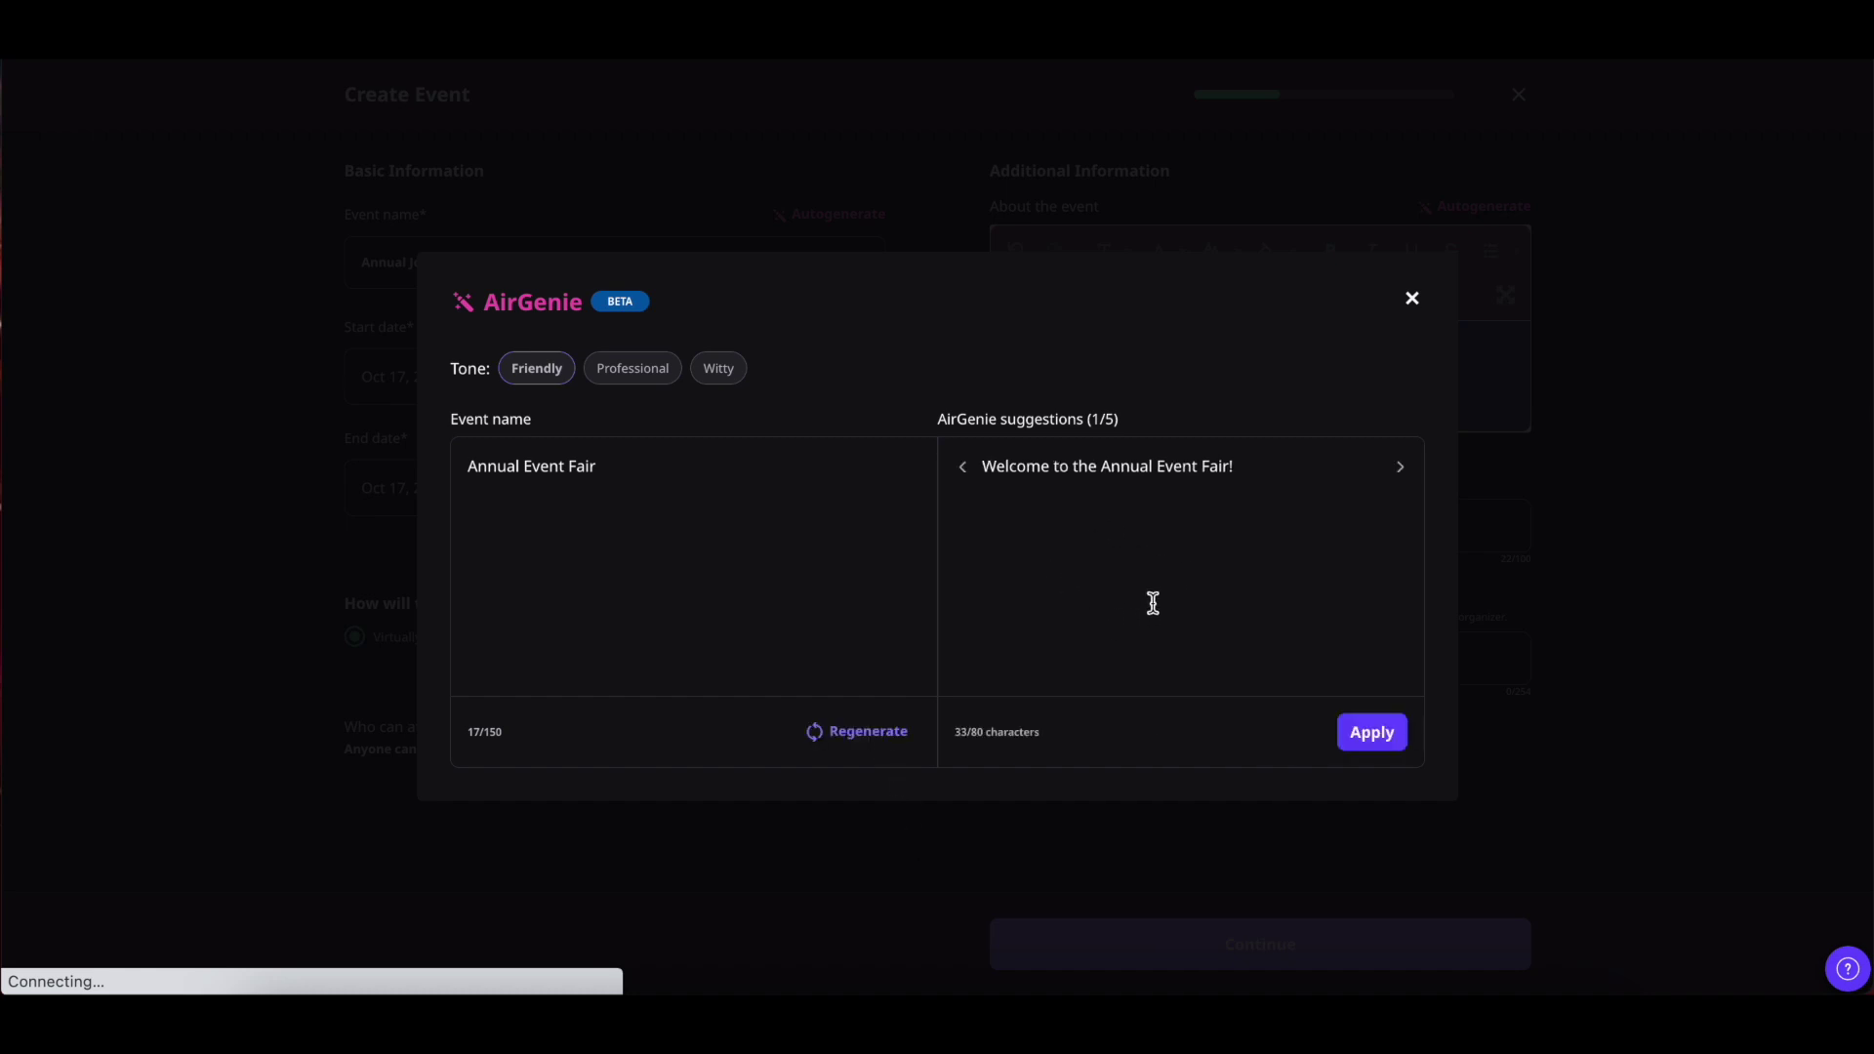
{"action": "left_click", "coordinate": [1372, 732]}
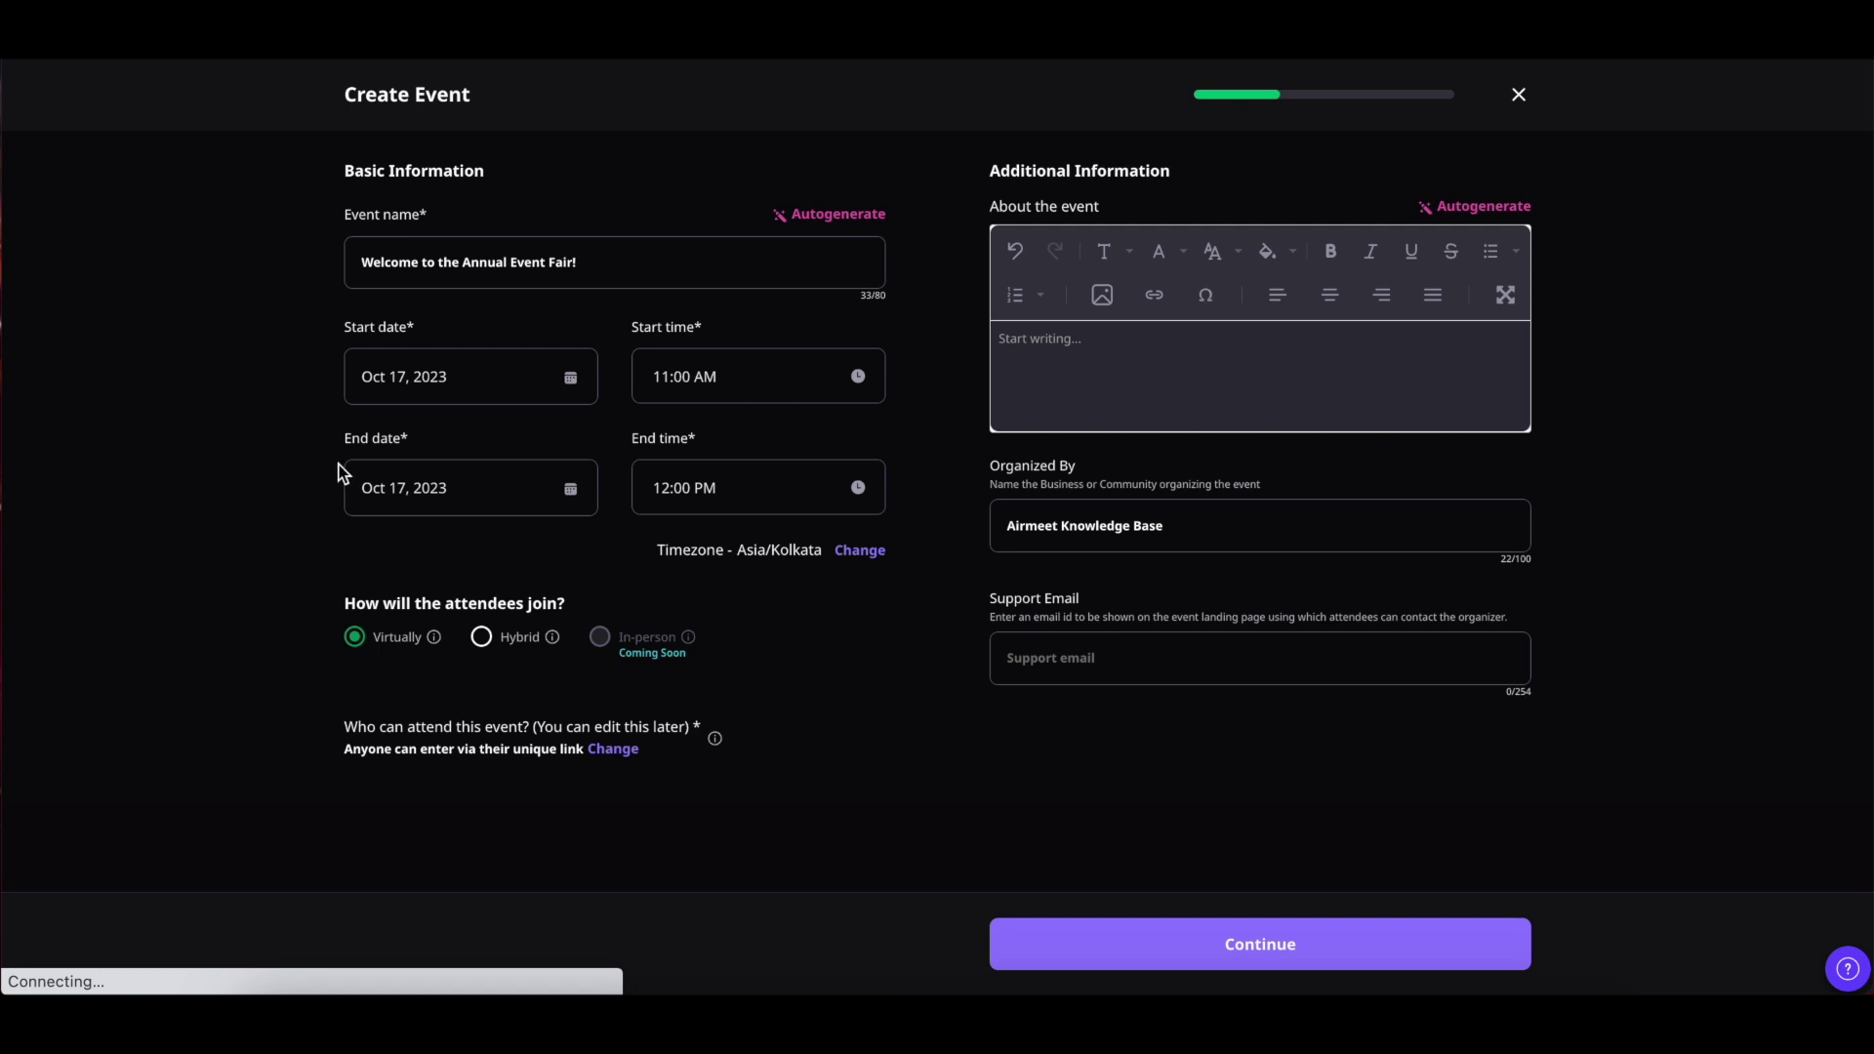
- Set the event's start date to Dec 21, 2023 and its end date to Jan 24, 2024
{"action": "left_click", "coordinate": [574, 382]}
{"action": "left_click", "coordinate": [1689, 470]}
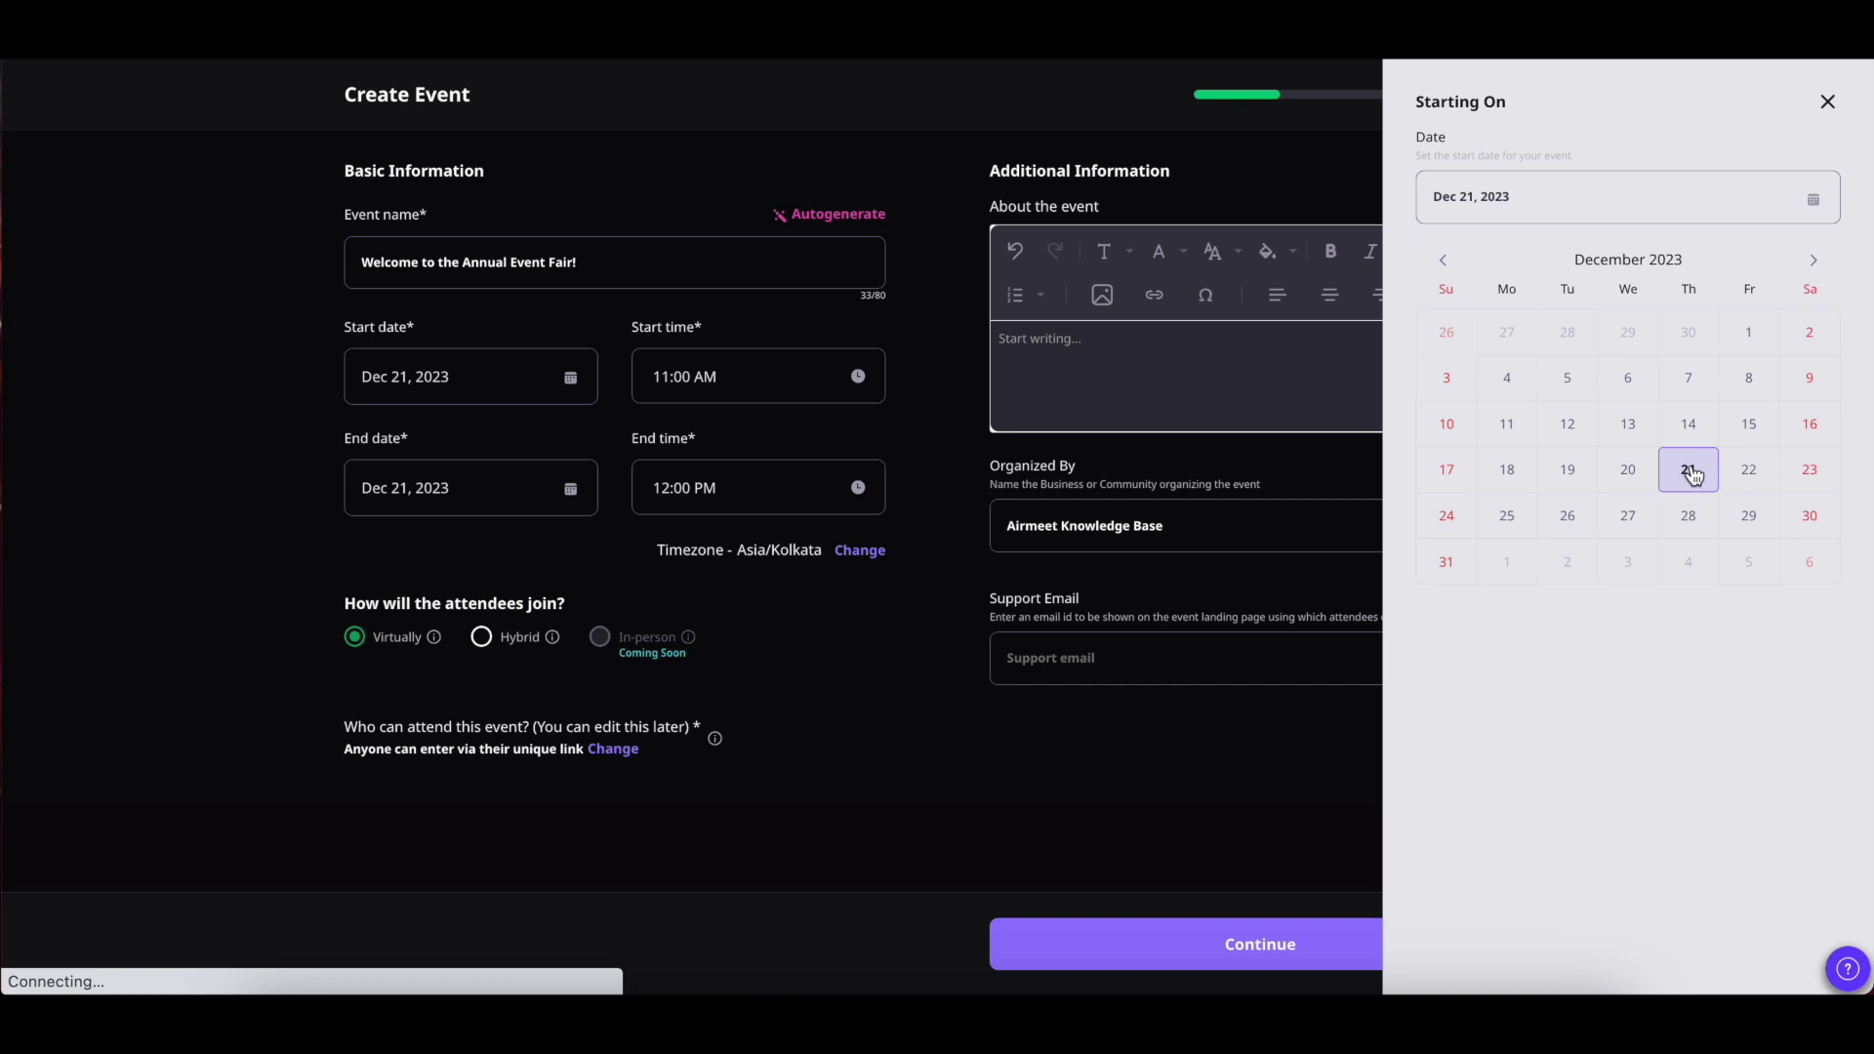
{"action": "left_click", "coordinate": [1689, 474]}
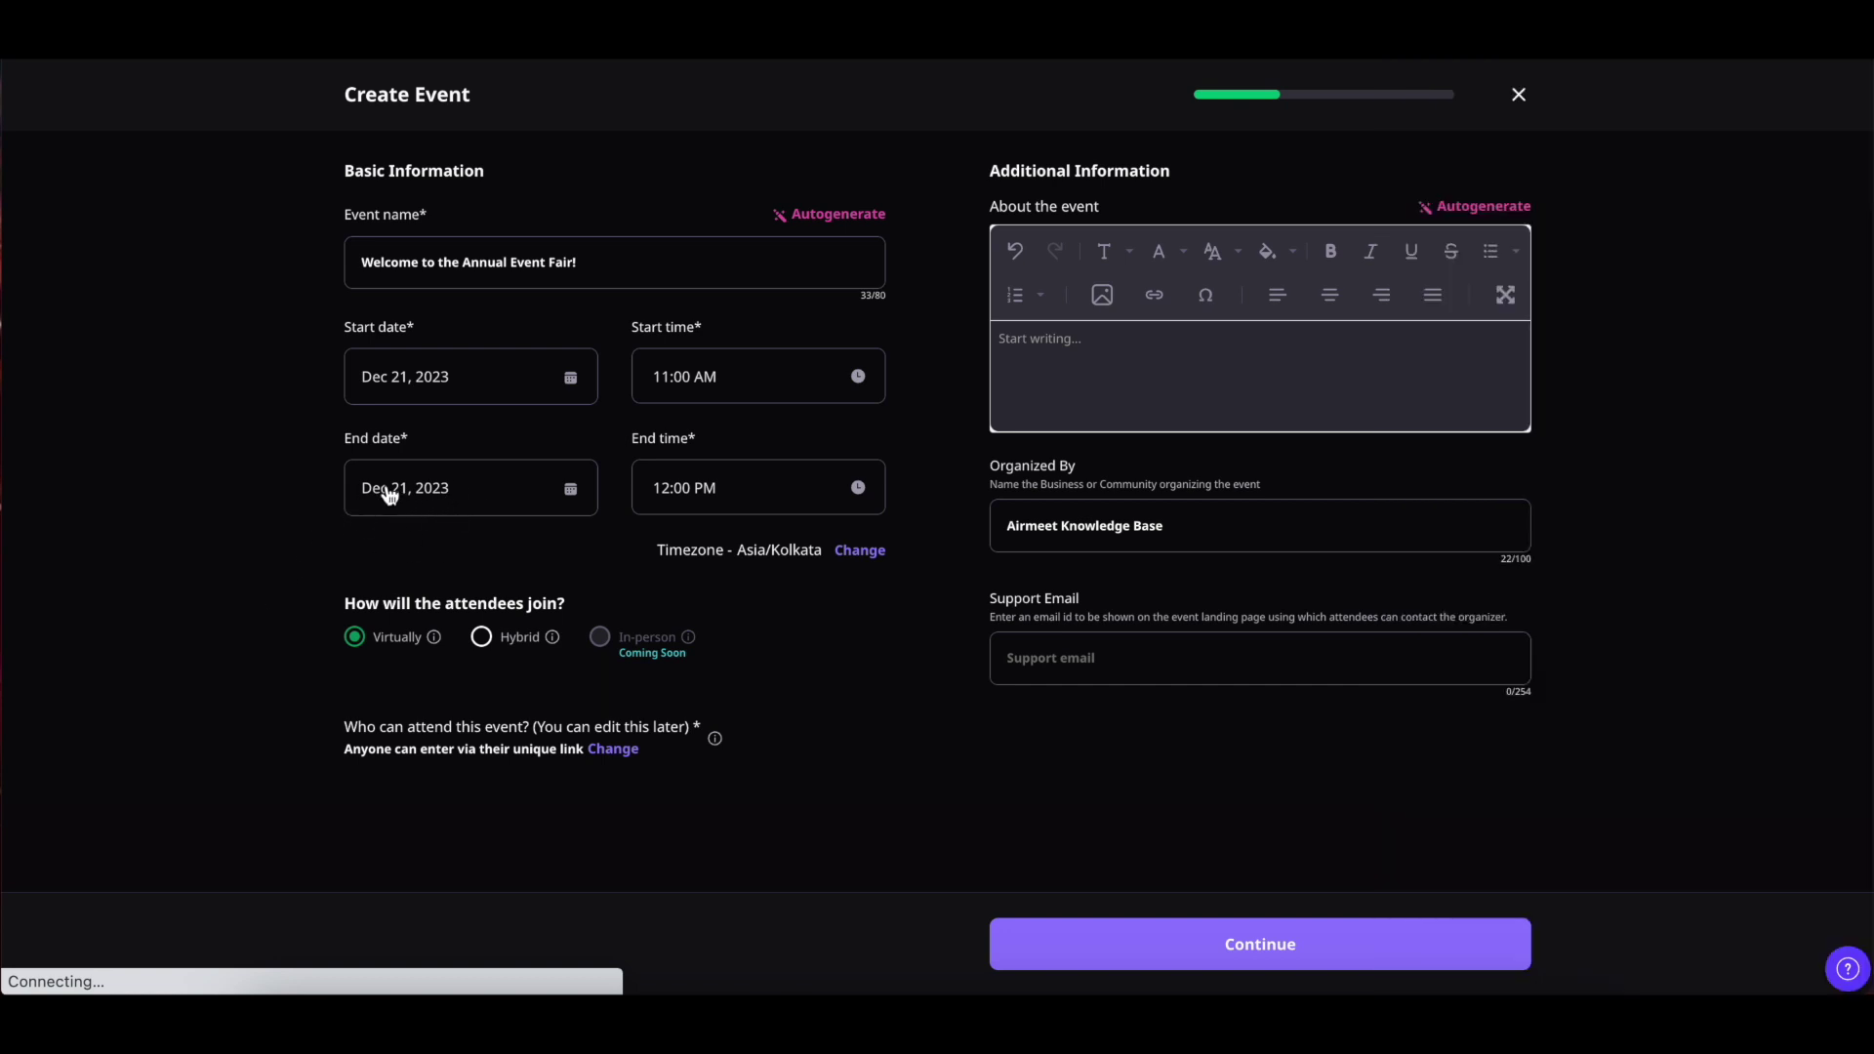
{"action": "left_click", "coordinate": [573, 490]}
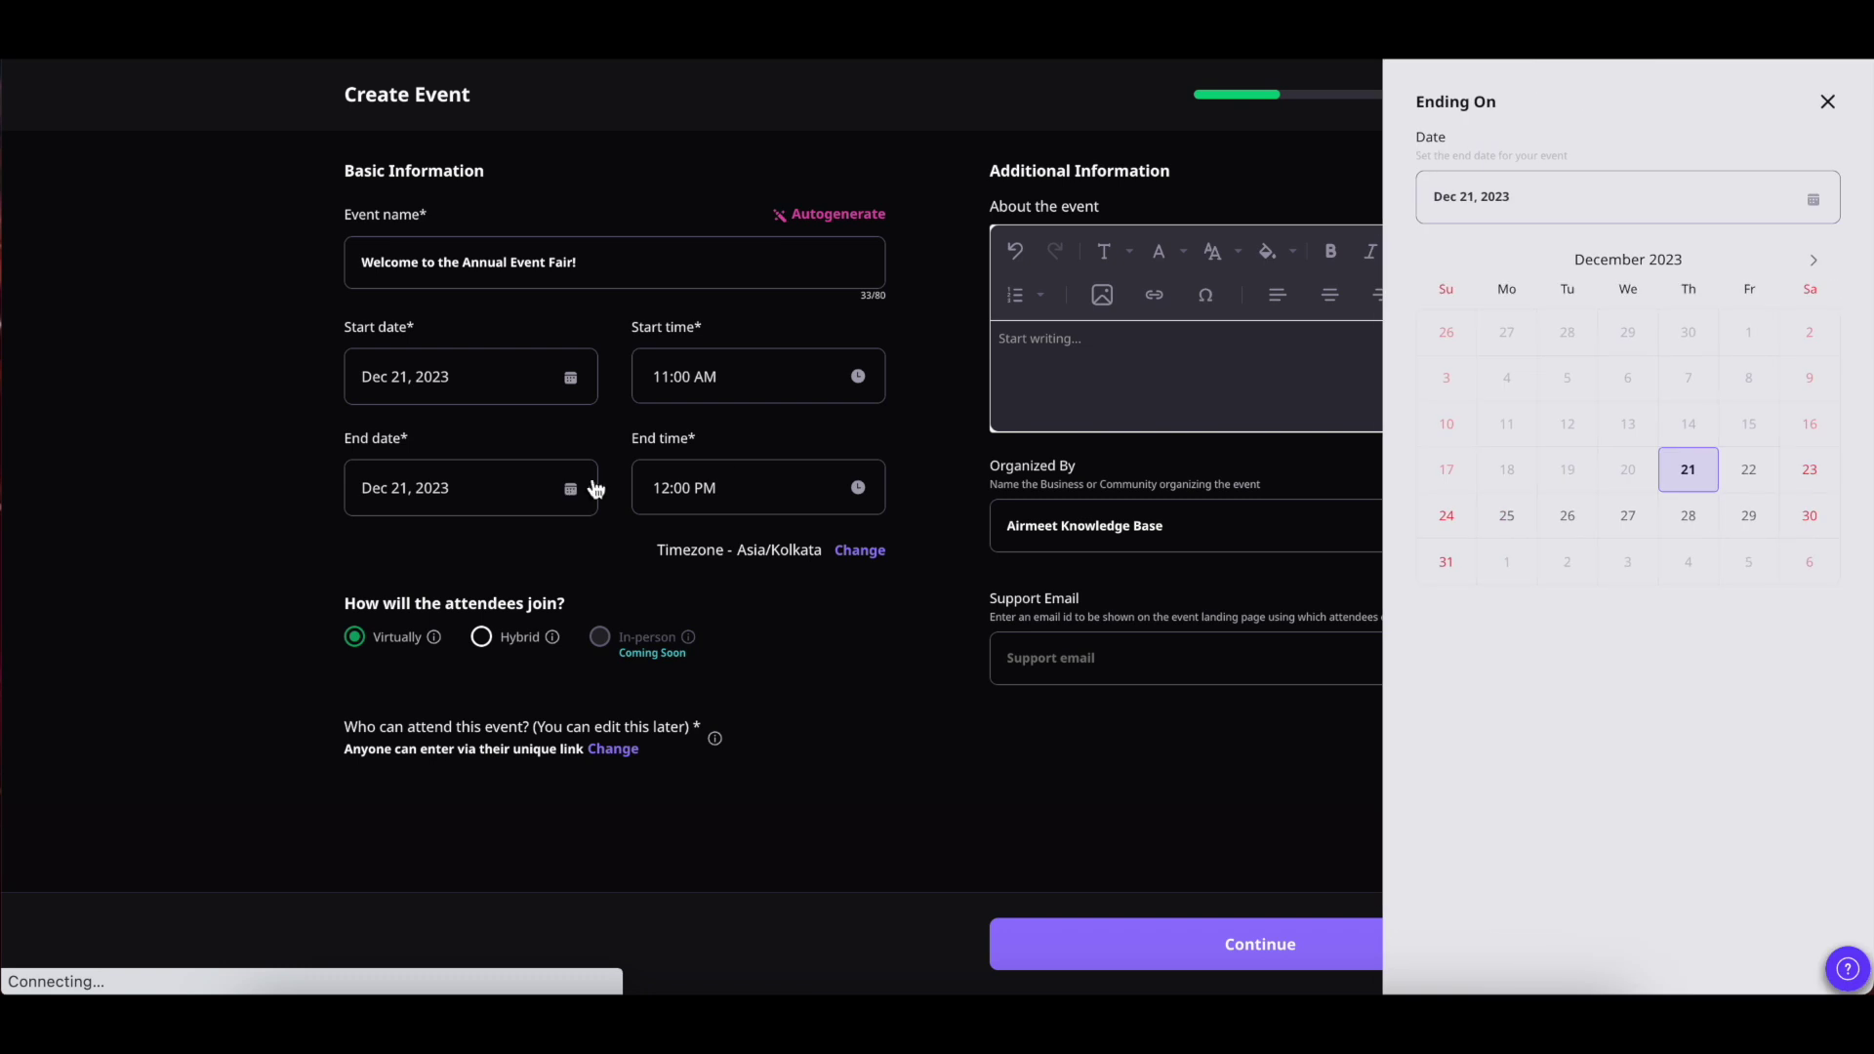
{"action": "left_click", "coordinate": [1814, 260]}
{"action": "left_click", "coordinate": [1627, 478]}
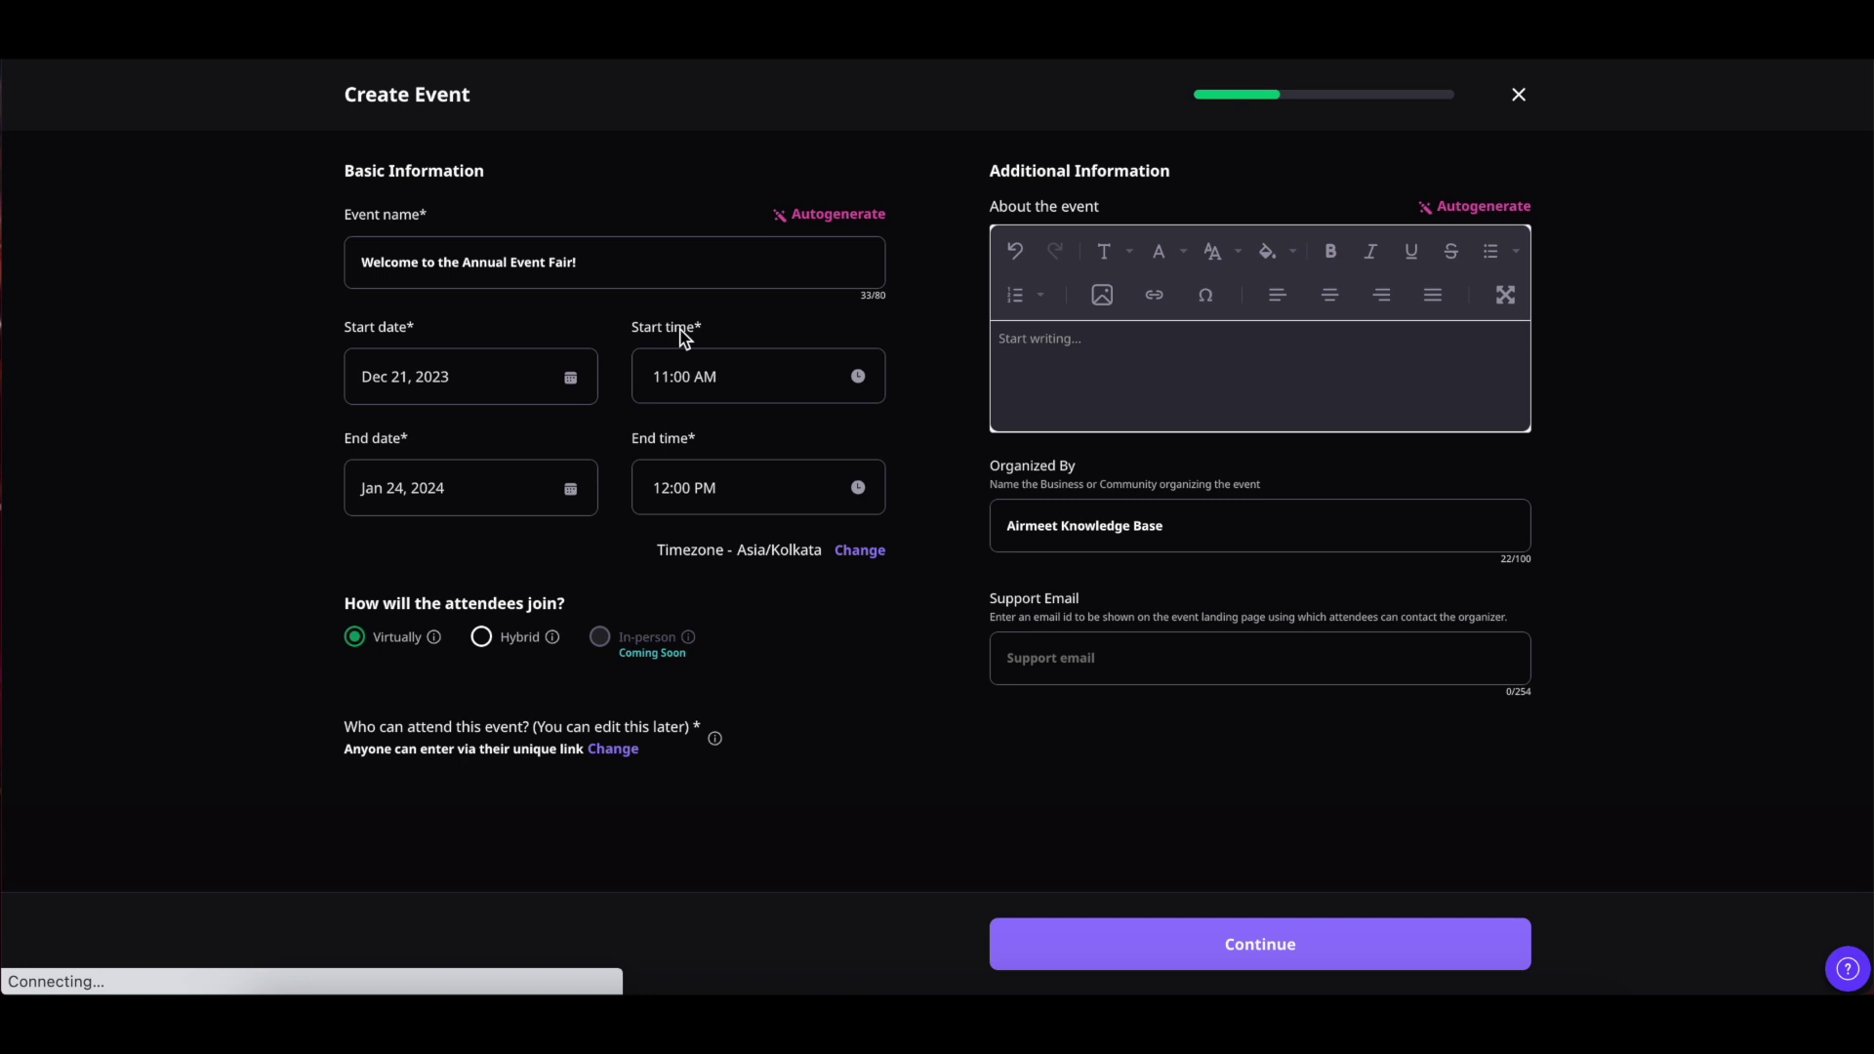
- Set the event's start time to 9:00 AM and look at the time zone list
{"action": "left_click", "coordinate": [858, 375]}
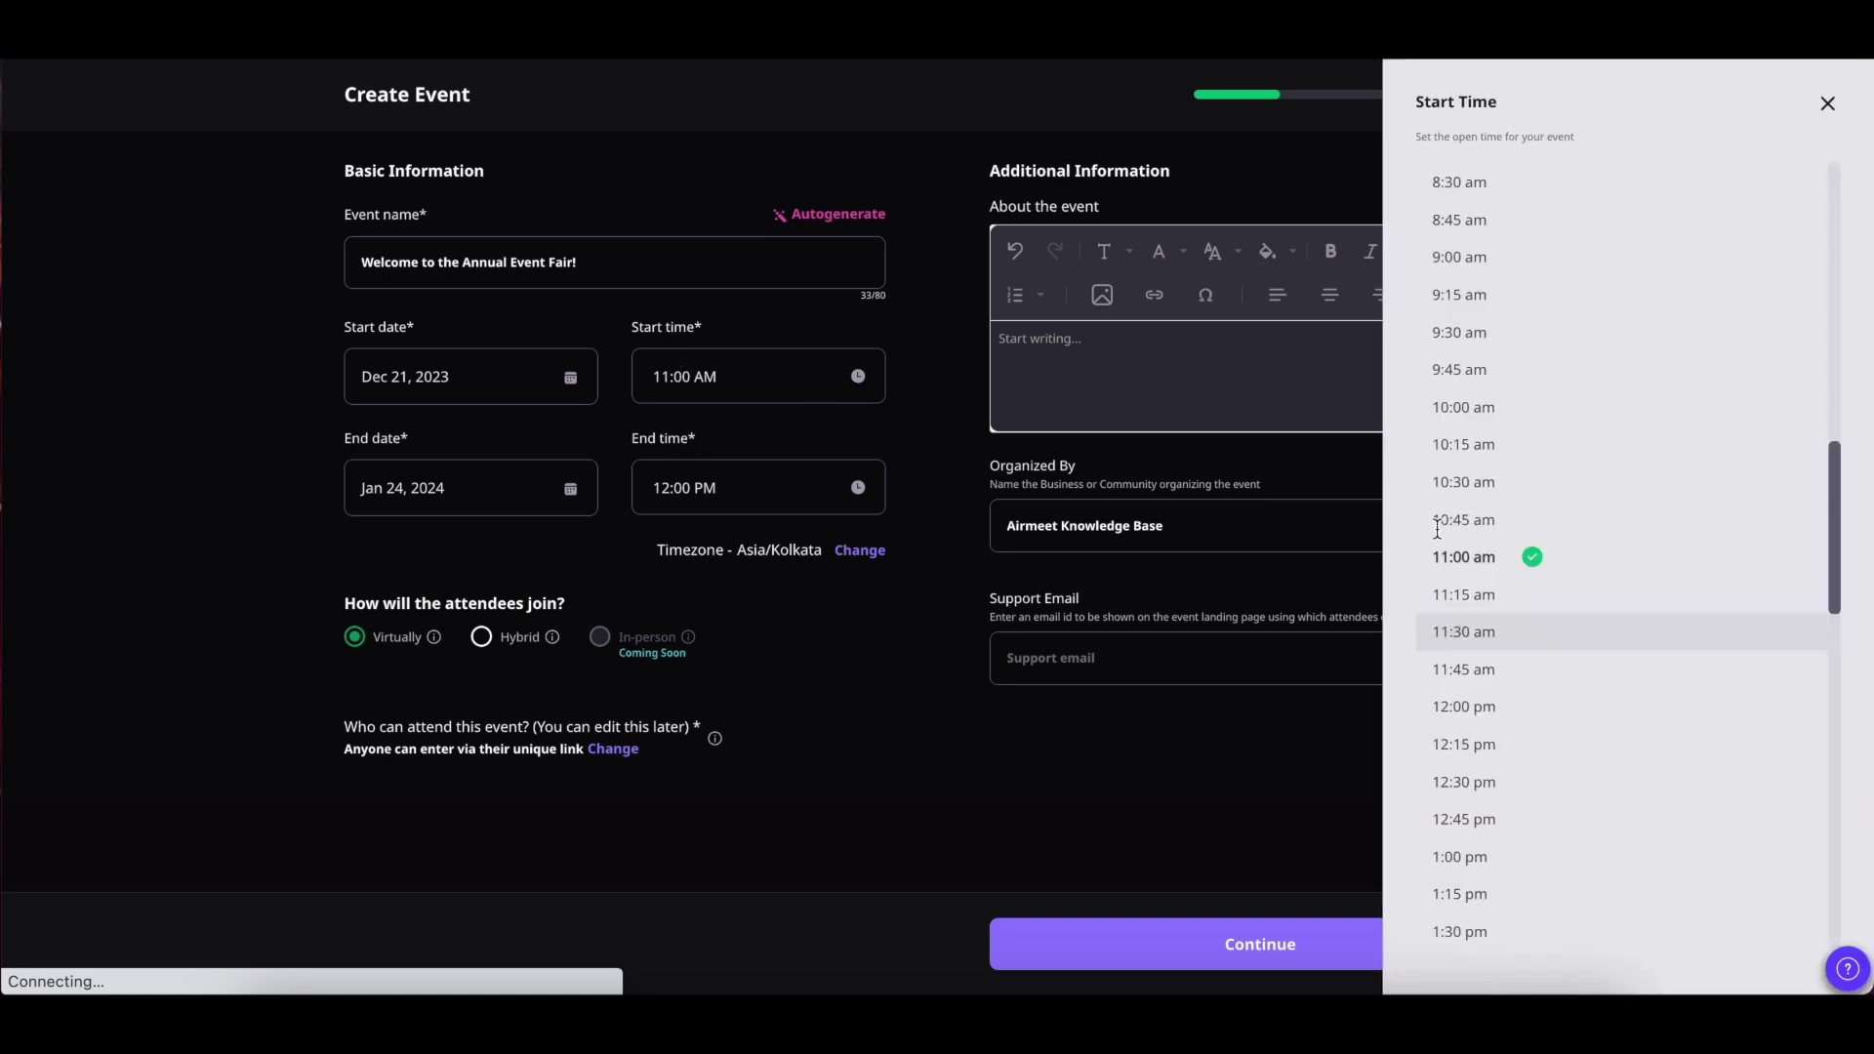
{"action": "left_click", "coordinate": [1464, 260]}
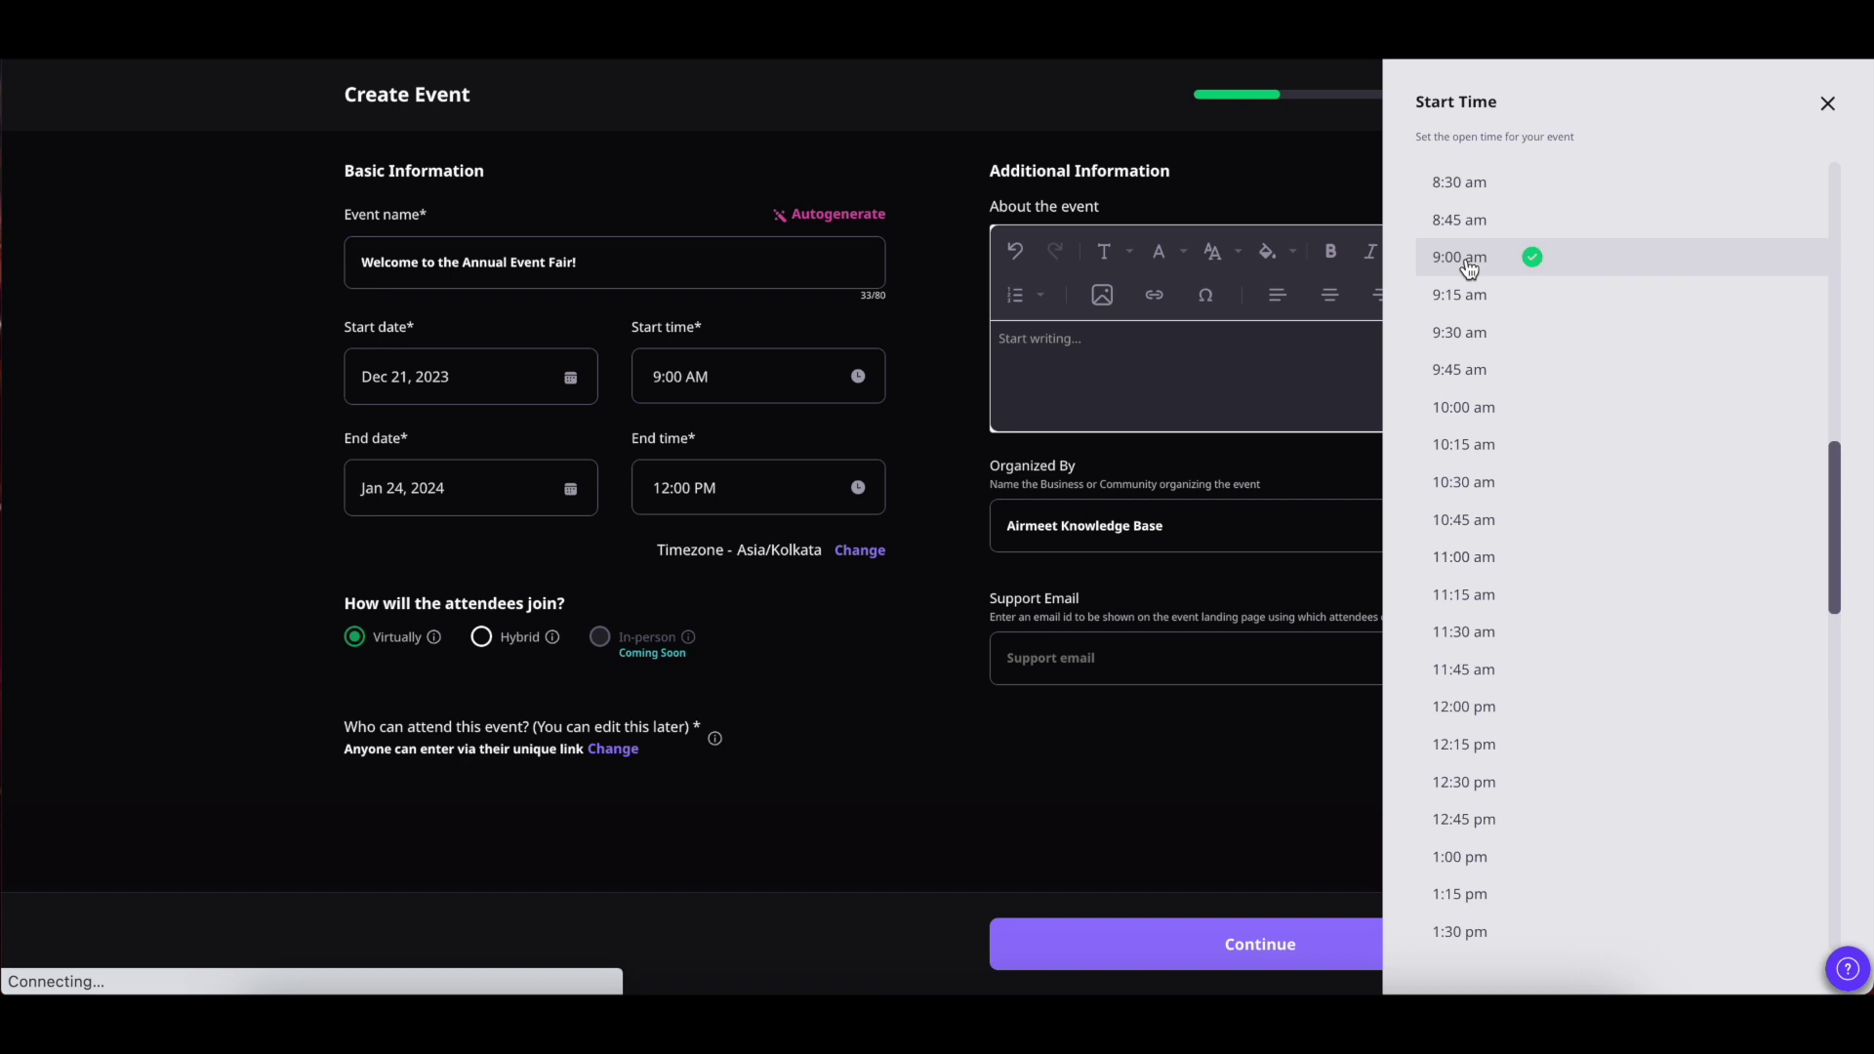
{"action": "left_click", "coordinate": [1828, 104]}
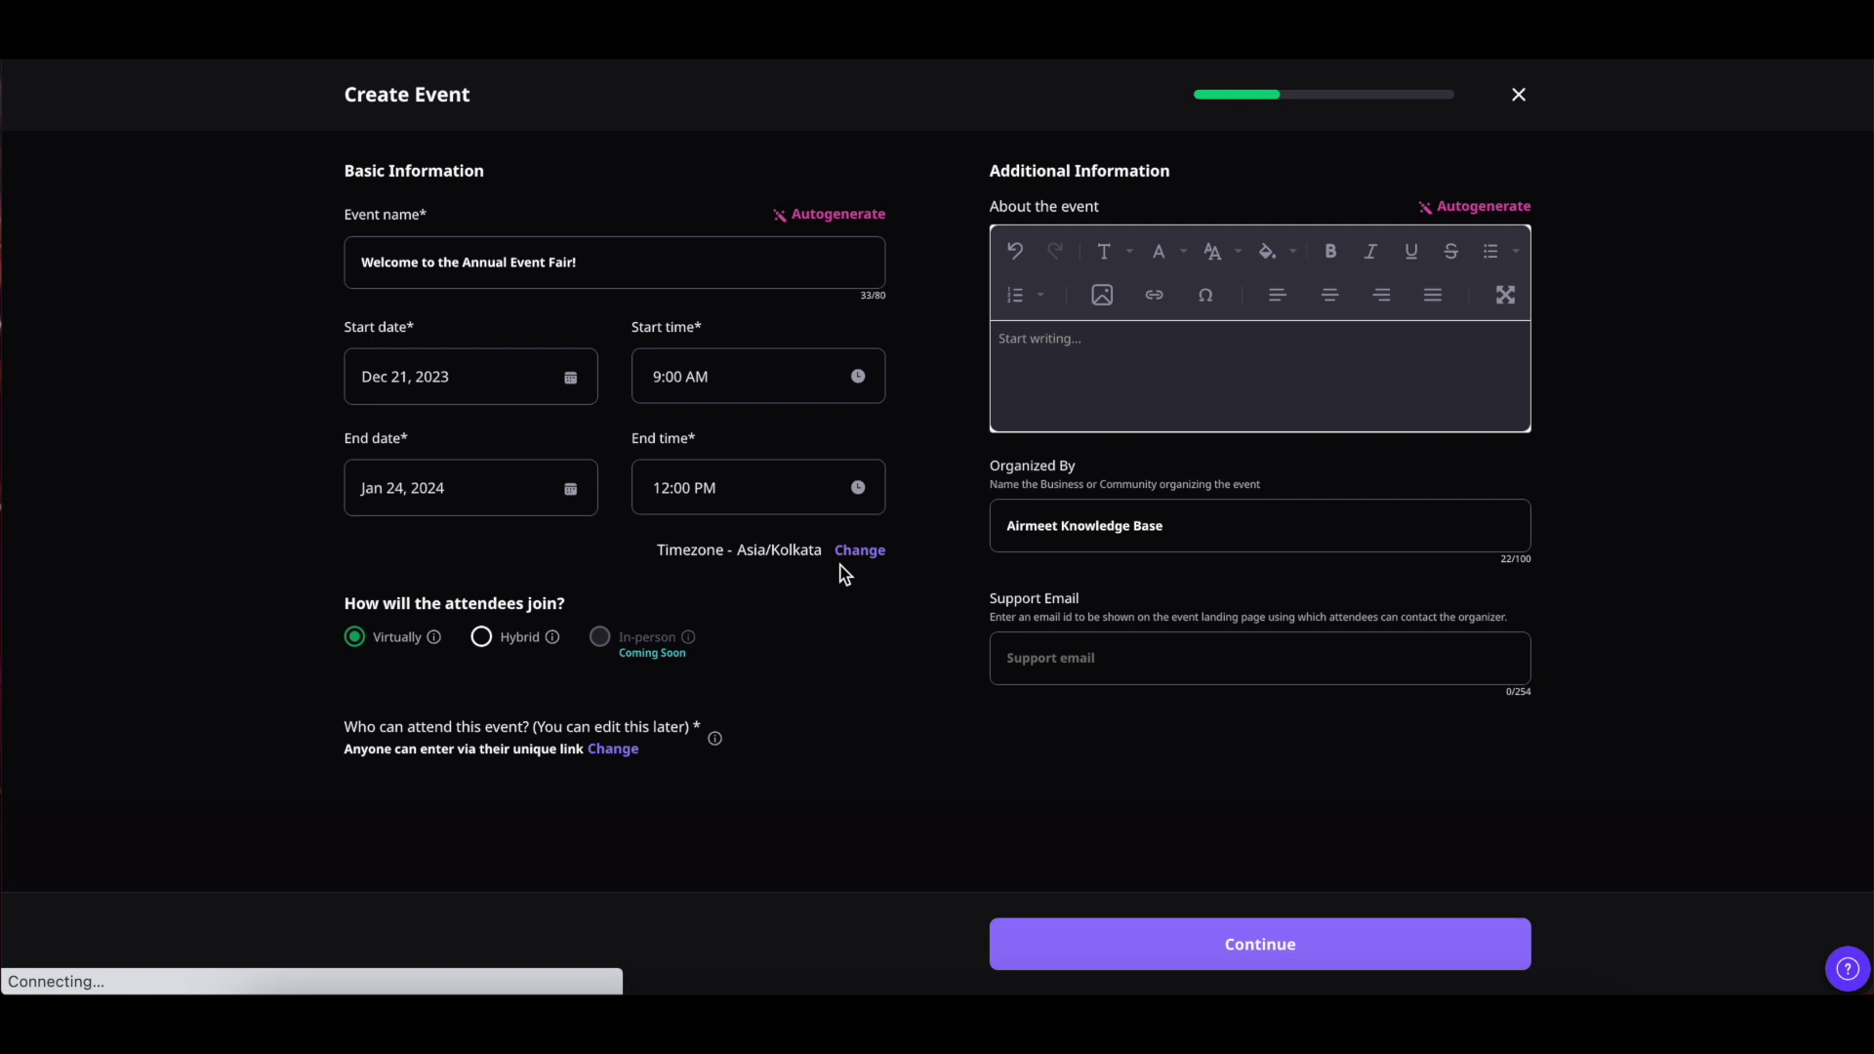
{"action": "left_click", "coordinate": [863, 553]}
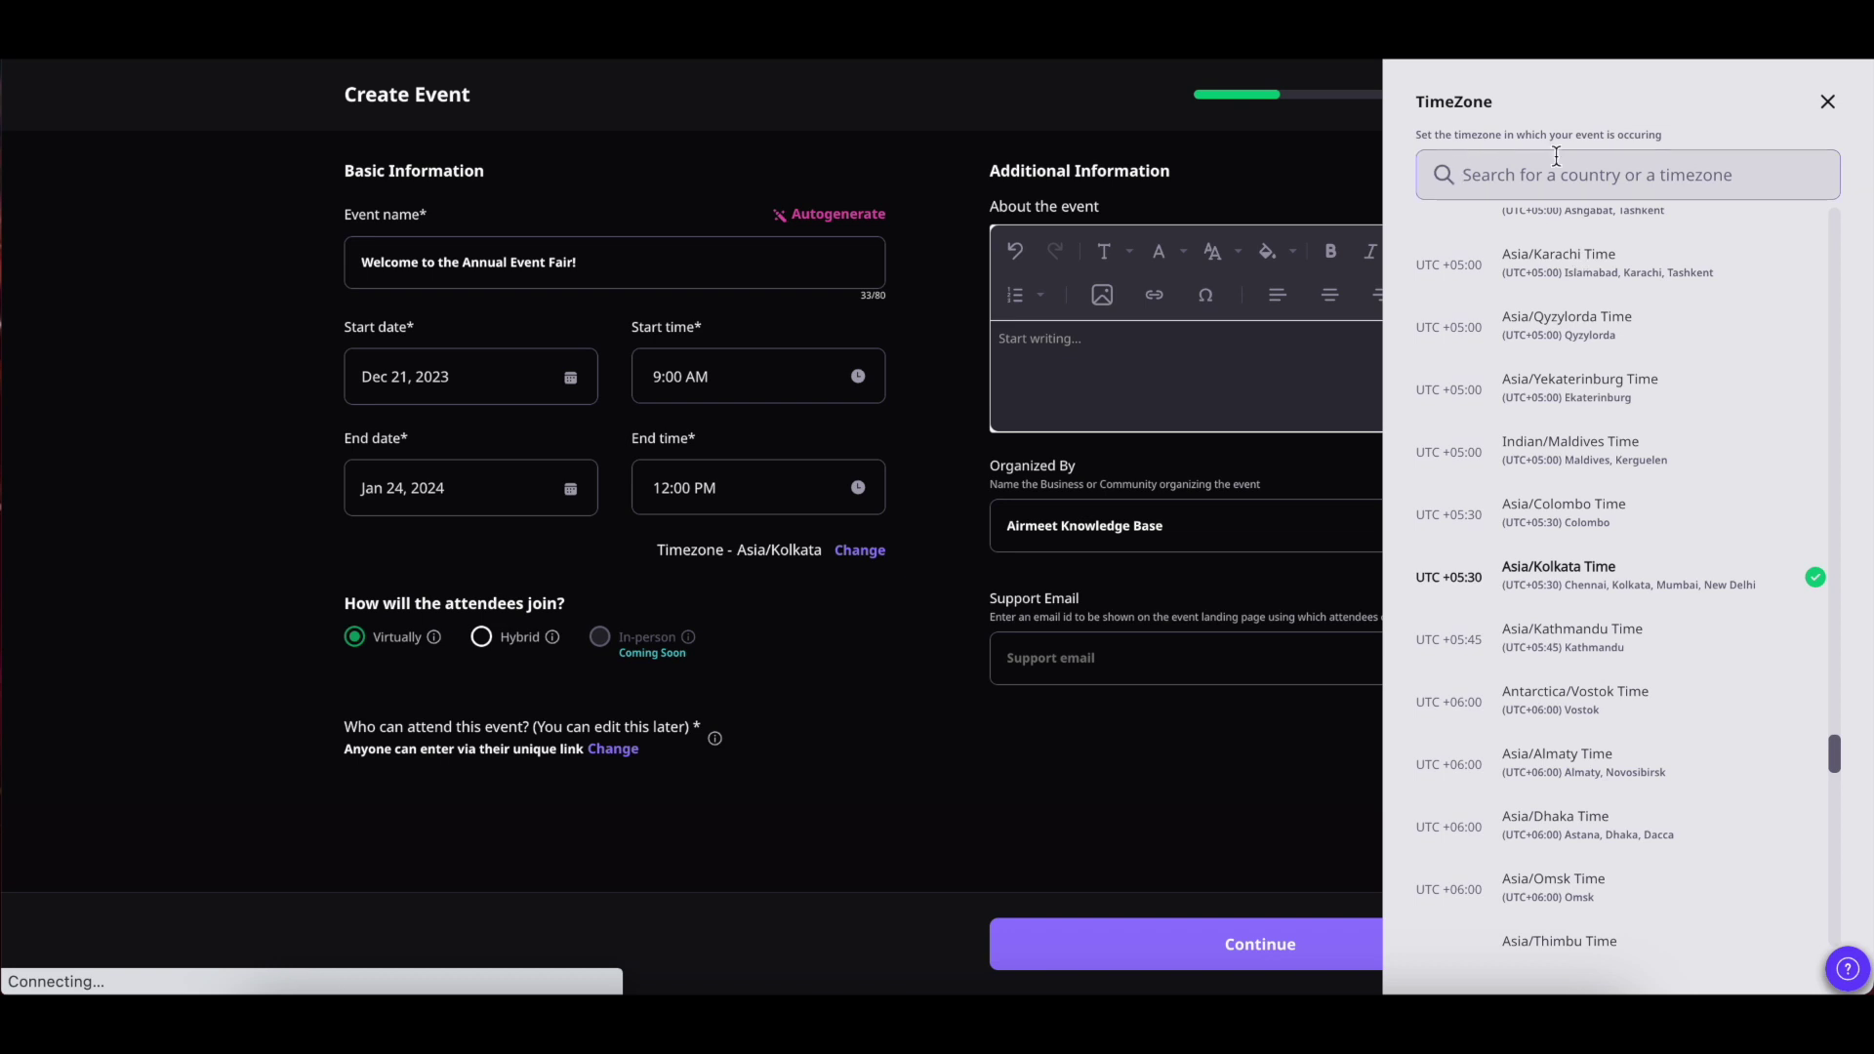
{"action": "left_click", "coordinate": [214, 749]}
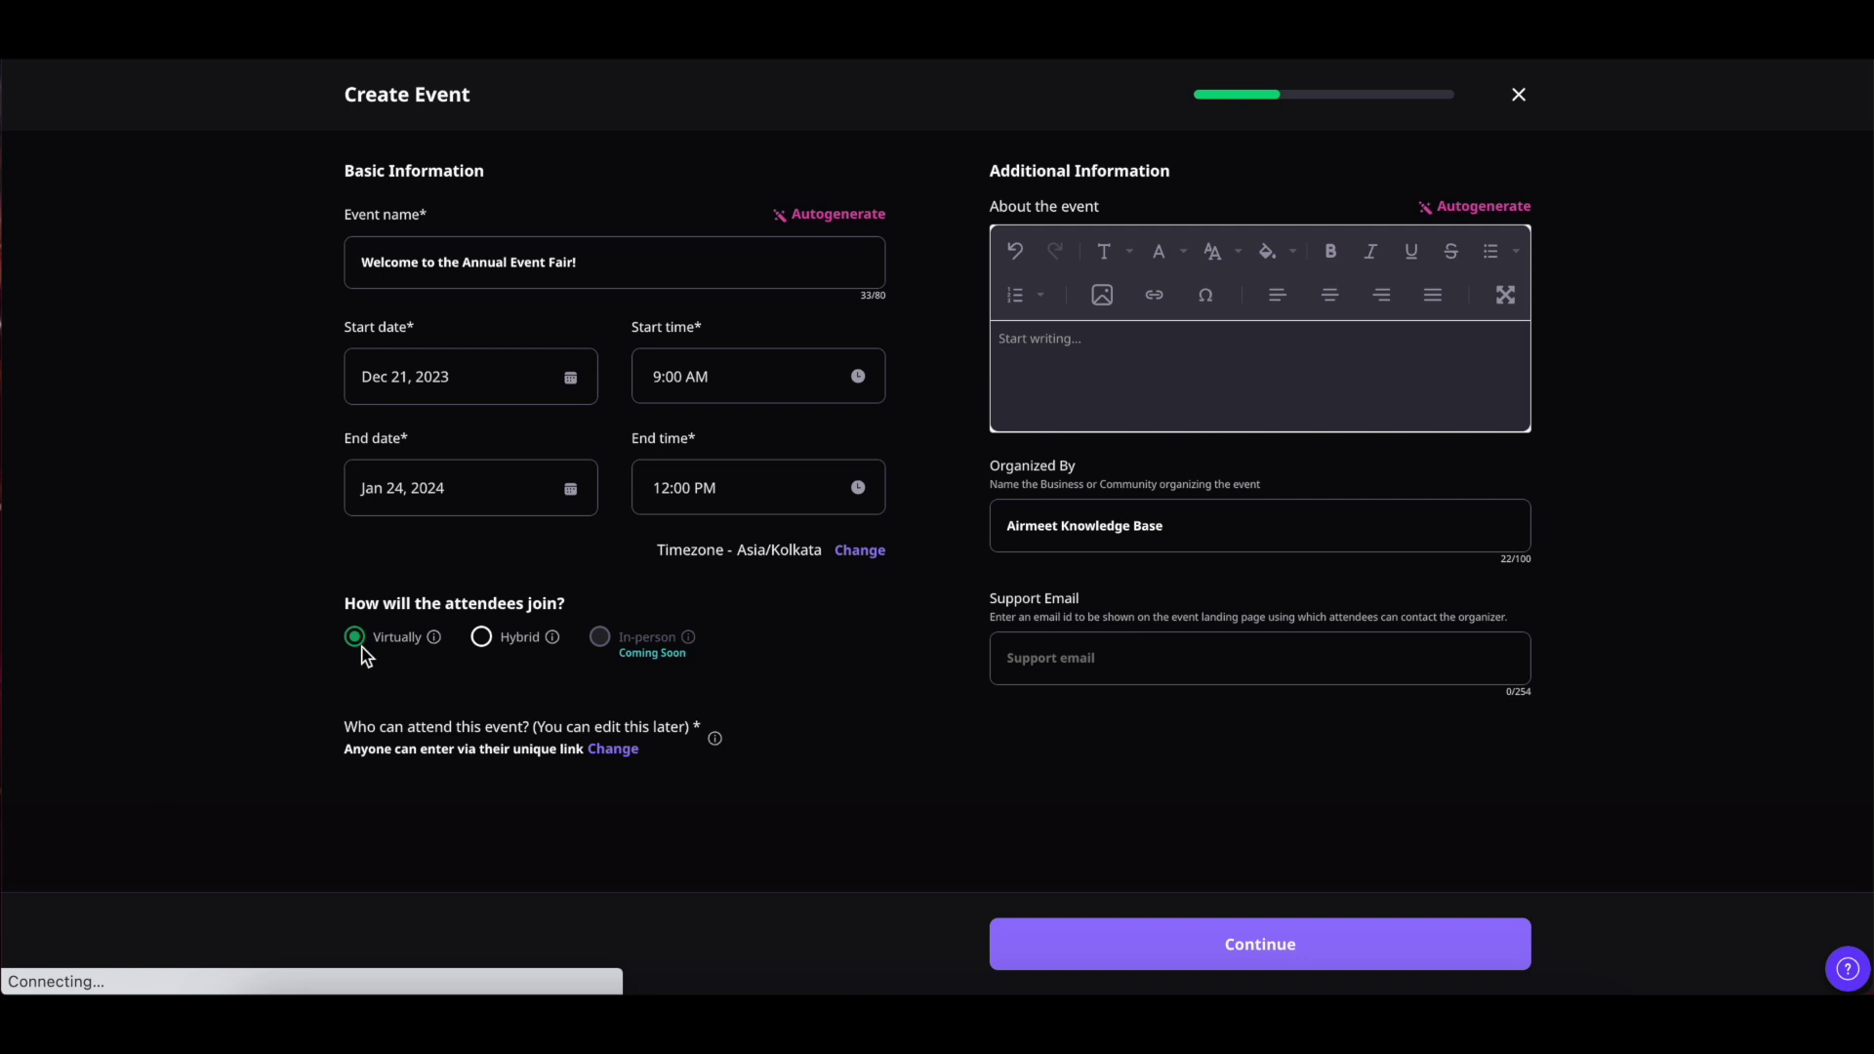
- Switch the way attendees join to Hybrid and back to Virtually
{"action": "left_click", "coordinate": [482, 640]}
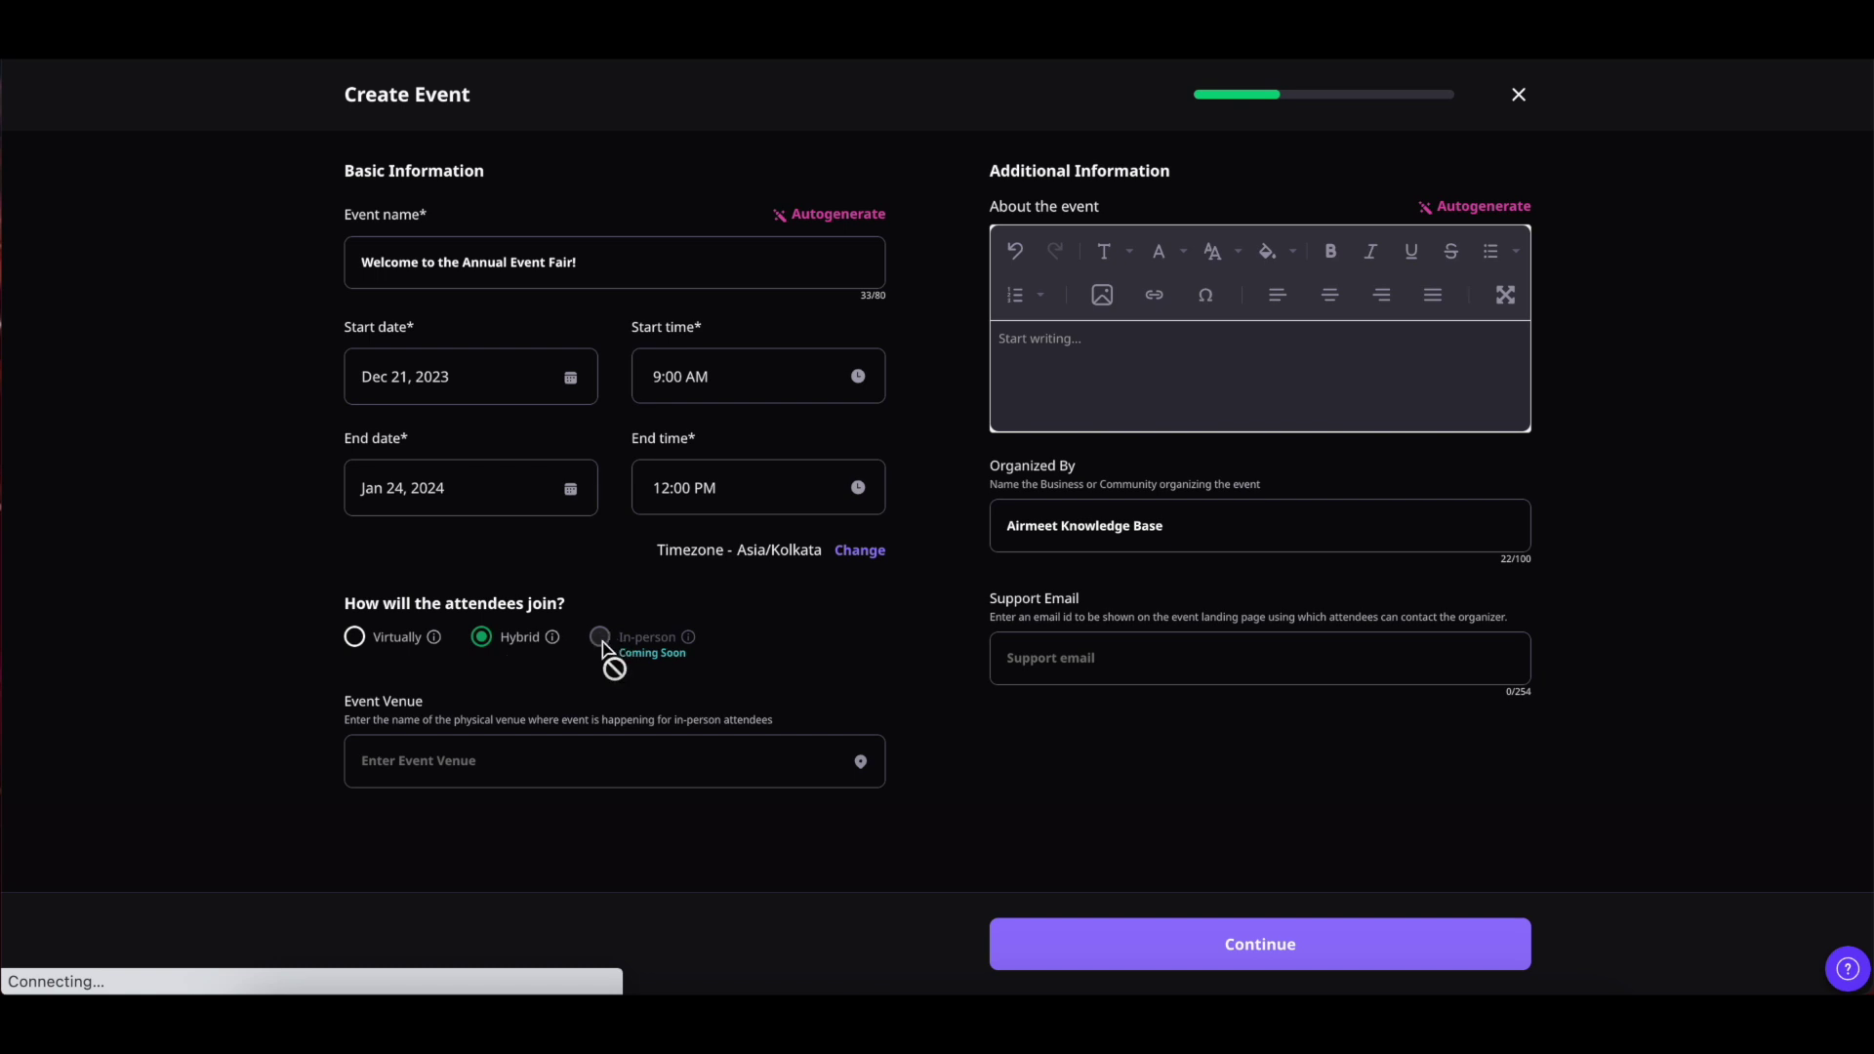
{"action": "left_click", "coordinate": [364, 645]}
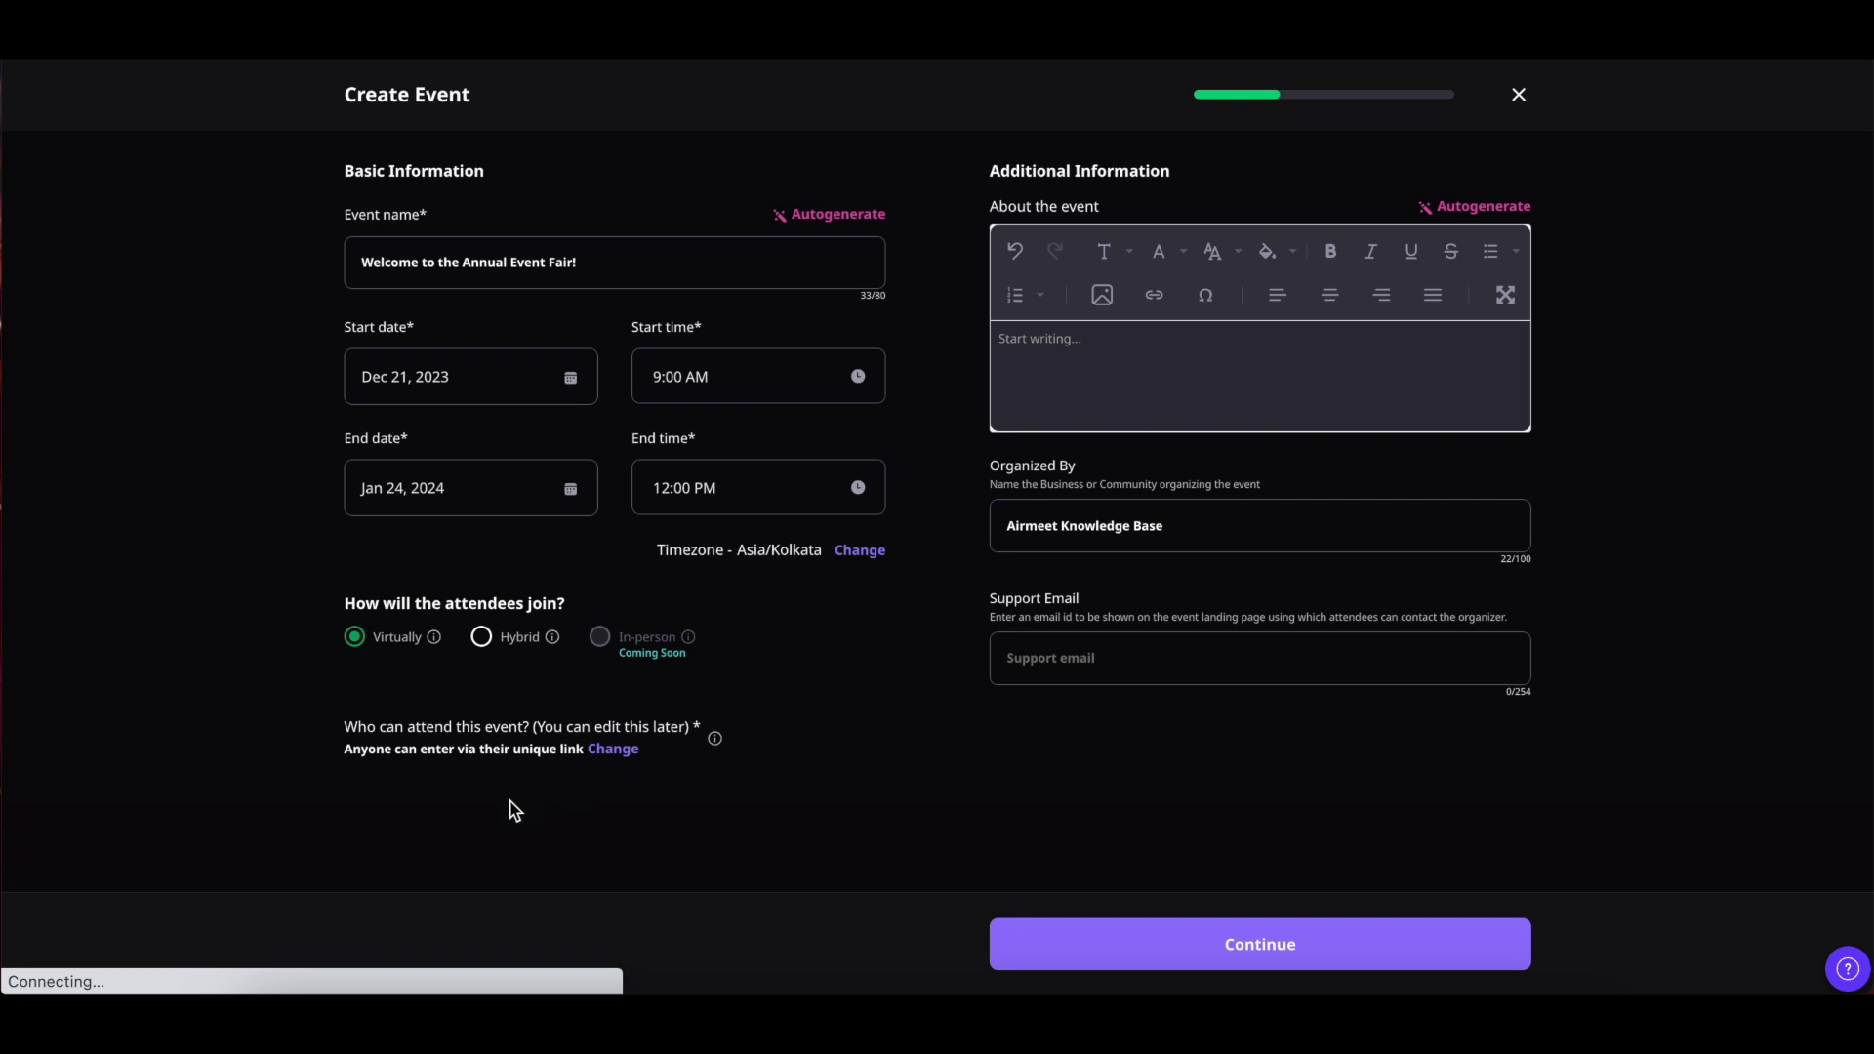
- Go through the event entry options and save "Anyone can enter via their unique link" as the access rule
{"action": "left_click", "coordinate": [615, 751]}
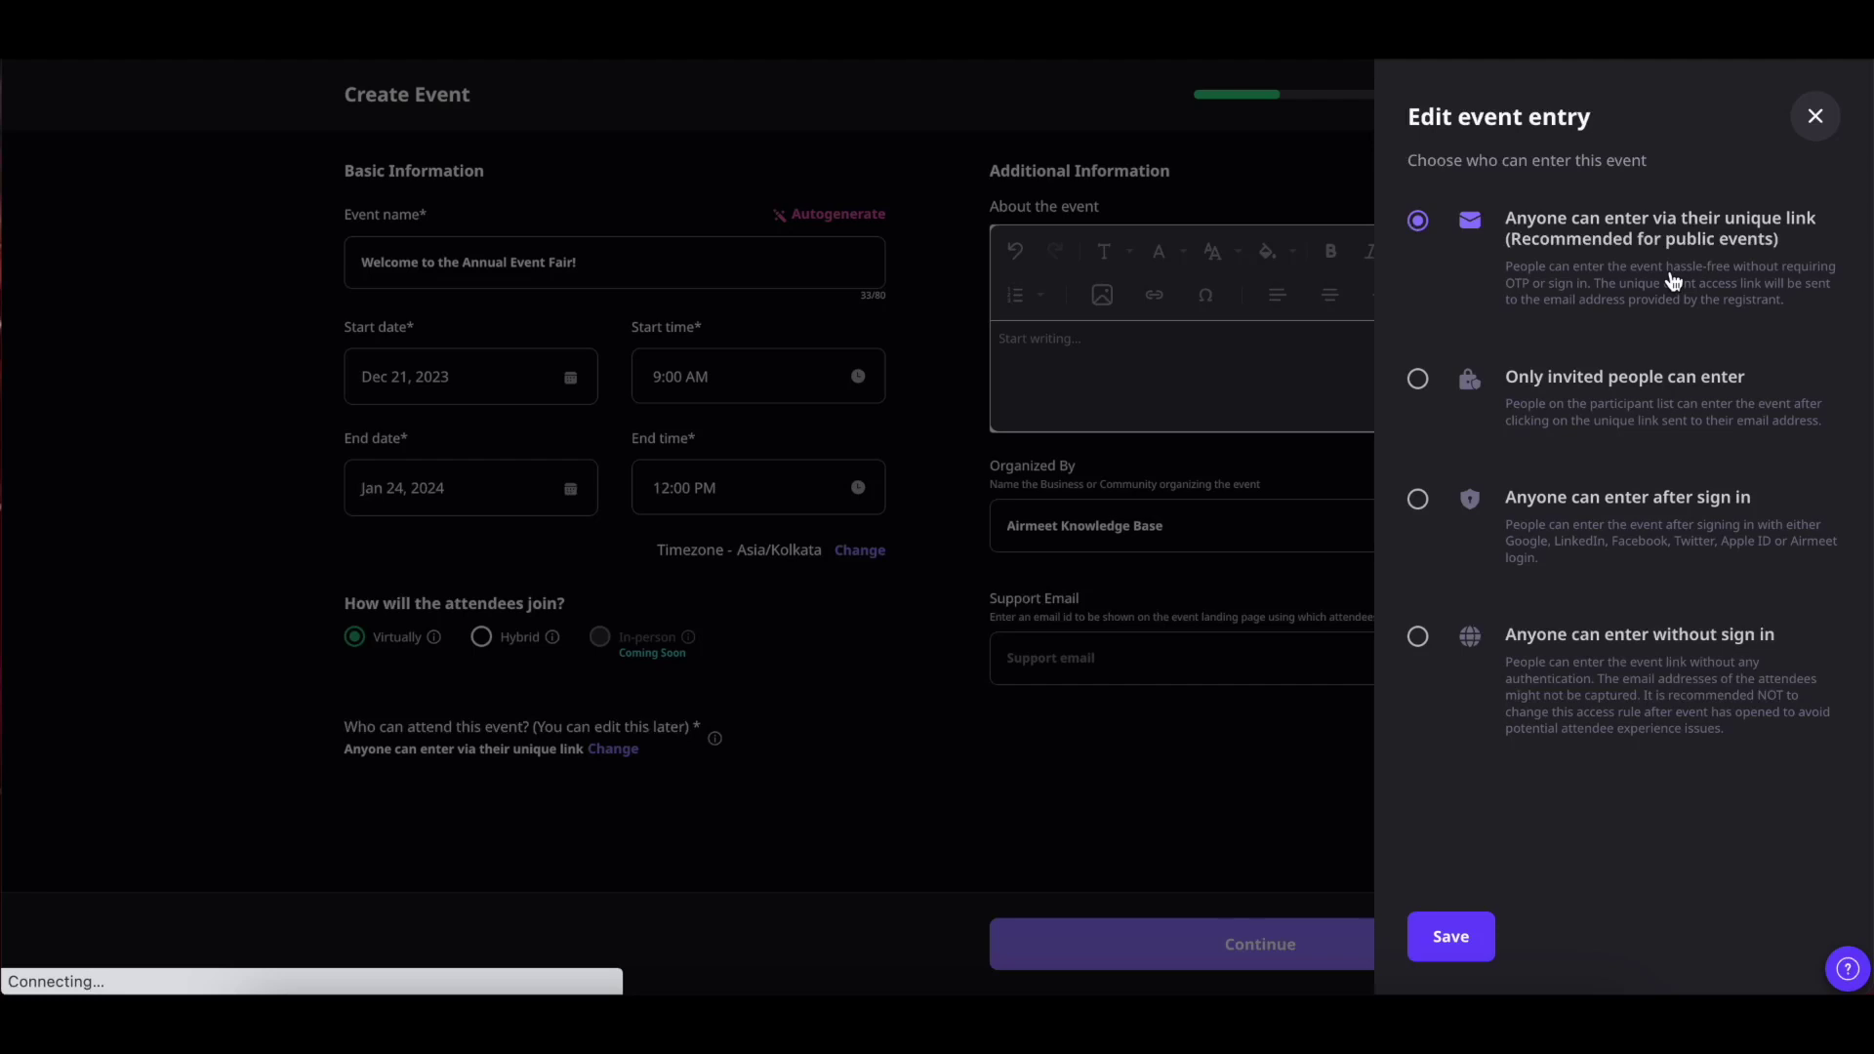
{"action": "left_click", "coordinate": [1417, 379]}
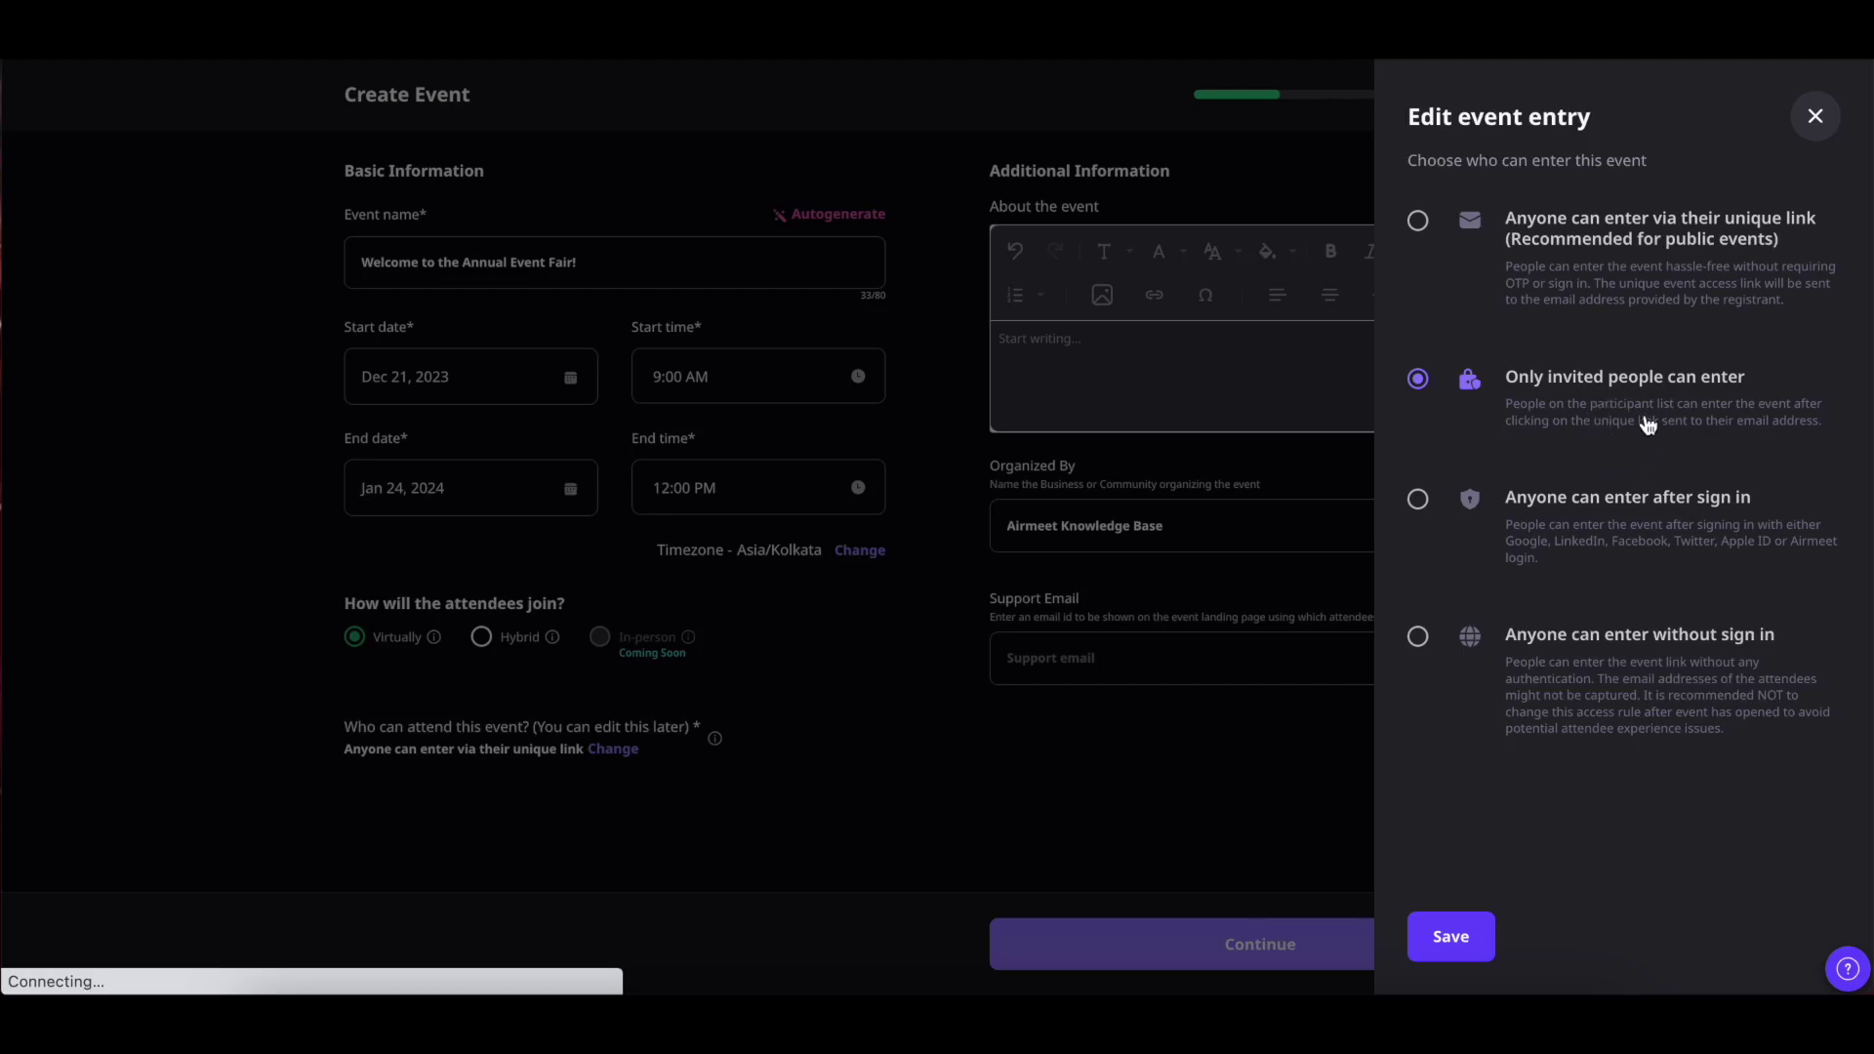
{"action": "left_click", "coordinate": [1417, 499]}
{"action": "left_click", "coordinate": [1418, 636]}
{"action": "left_click", "coordinate": [1418, 220]}
{"action": "left_click", "coordinate": [1464, 939]}
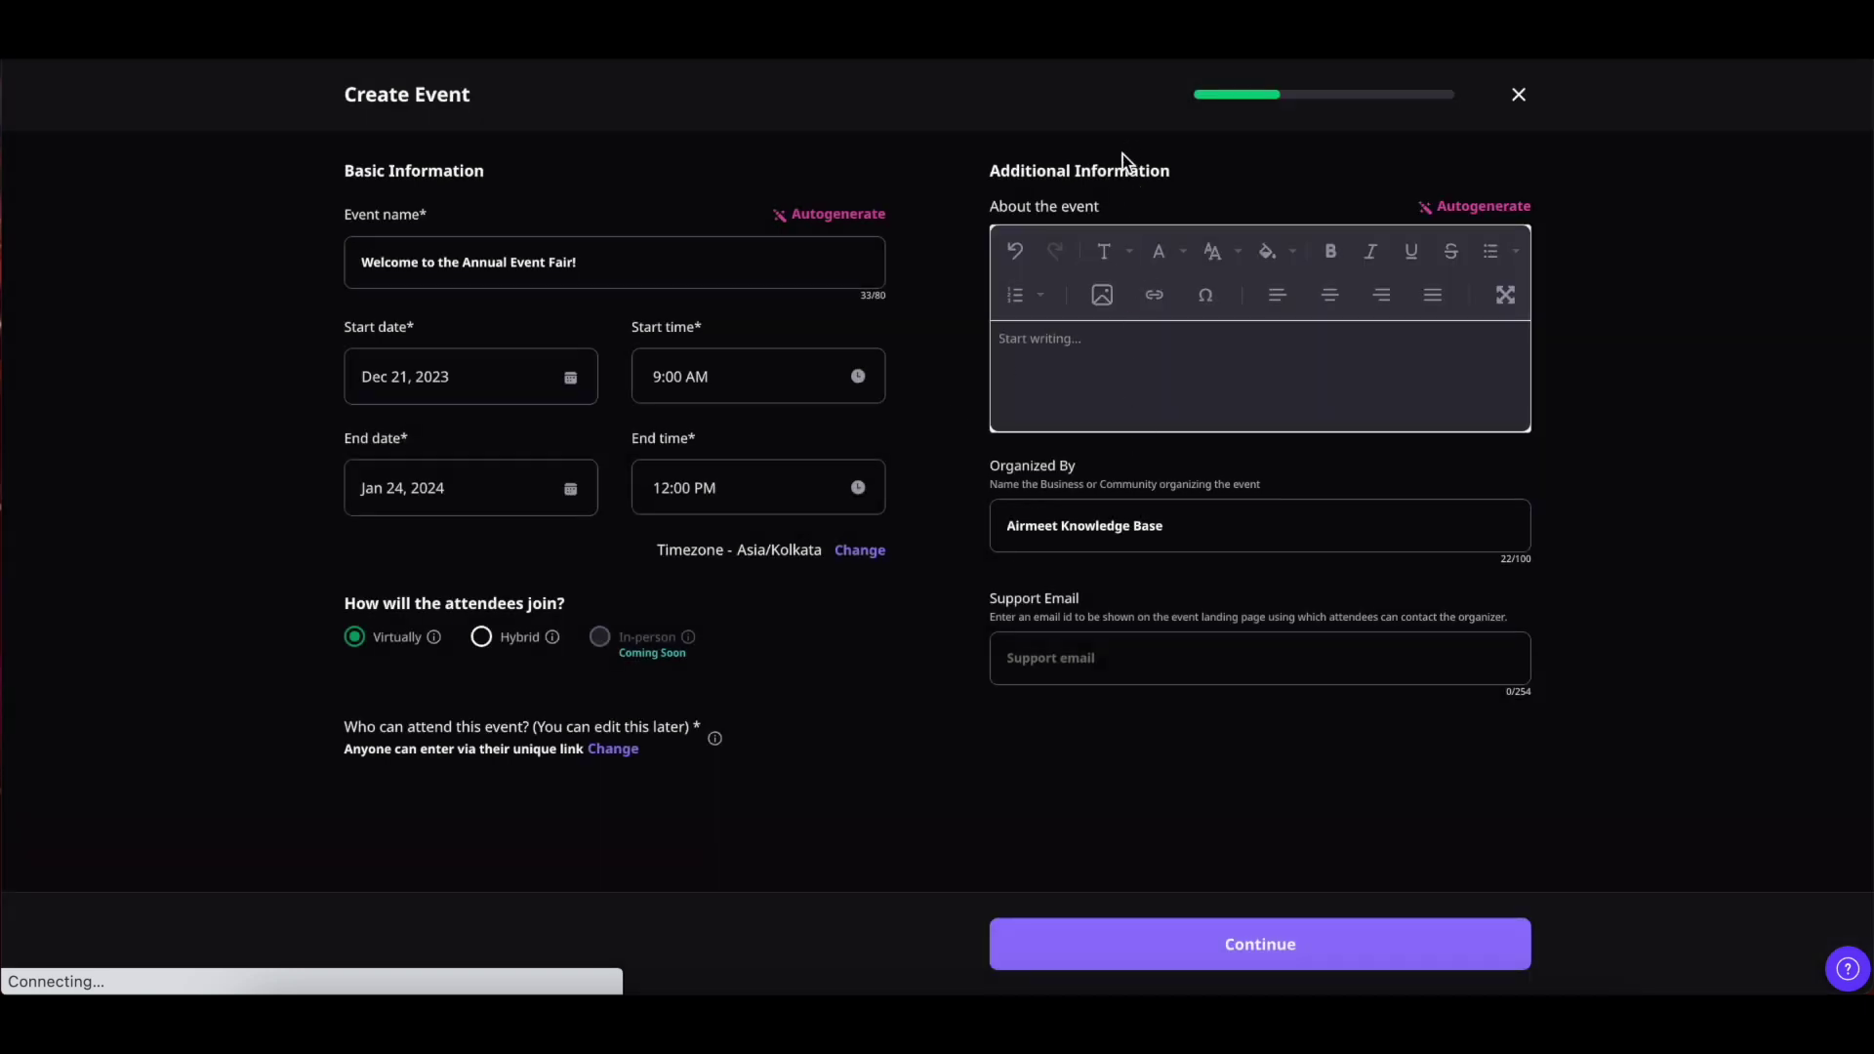
- Autogenerate an event description from "The event is about the annual event fair where people can network and talk about the future of the virtual event."
{"action": "left_click", "coordinate": [1149, 377]}
{"action": "left_click", "coordinate": [1478, 207]}
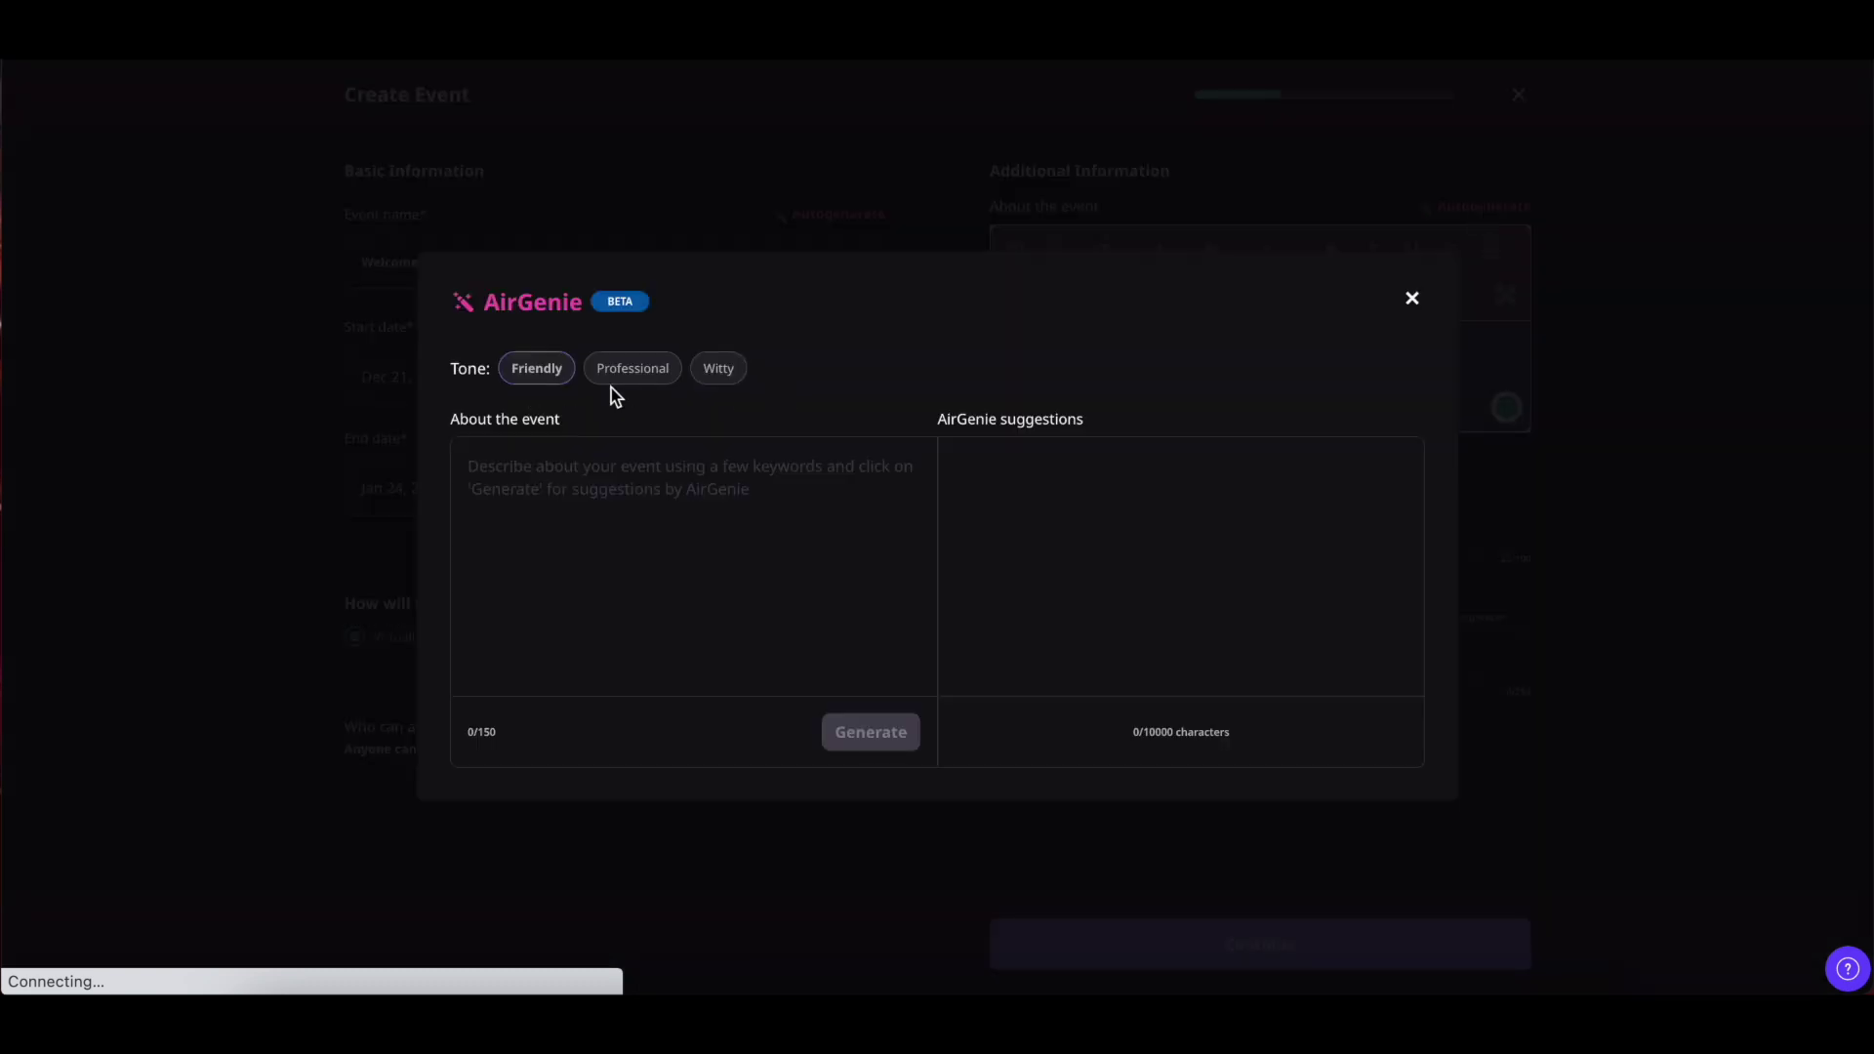
{"action": "left_click", "coordinate": [740, 485]}
{"action": "type", "text": "The event is about the annual event fair where people can network and talk about the future of the virtual event."}
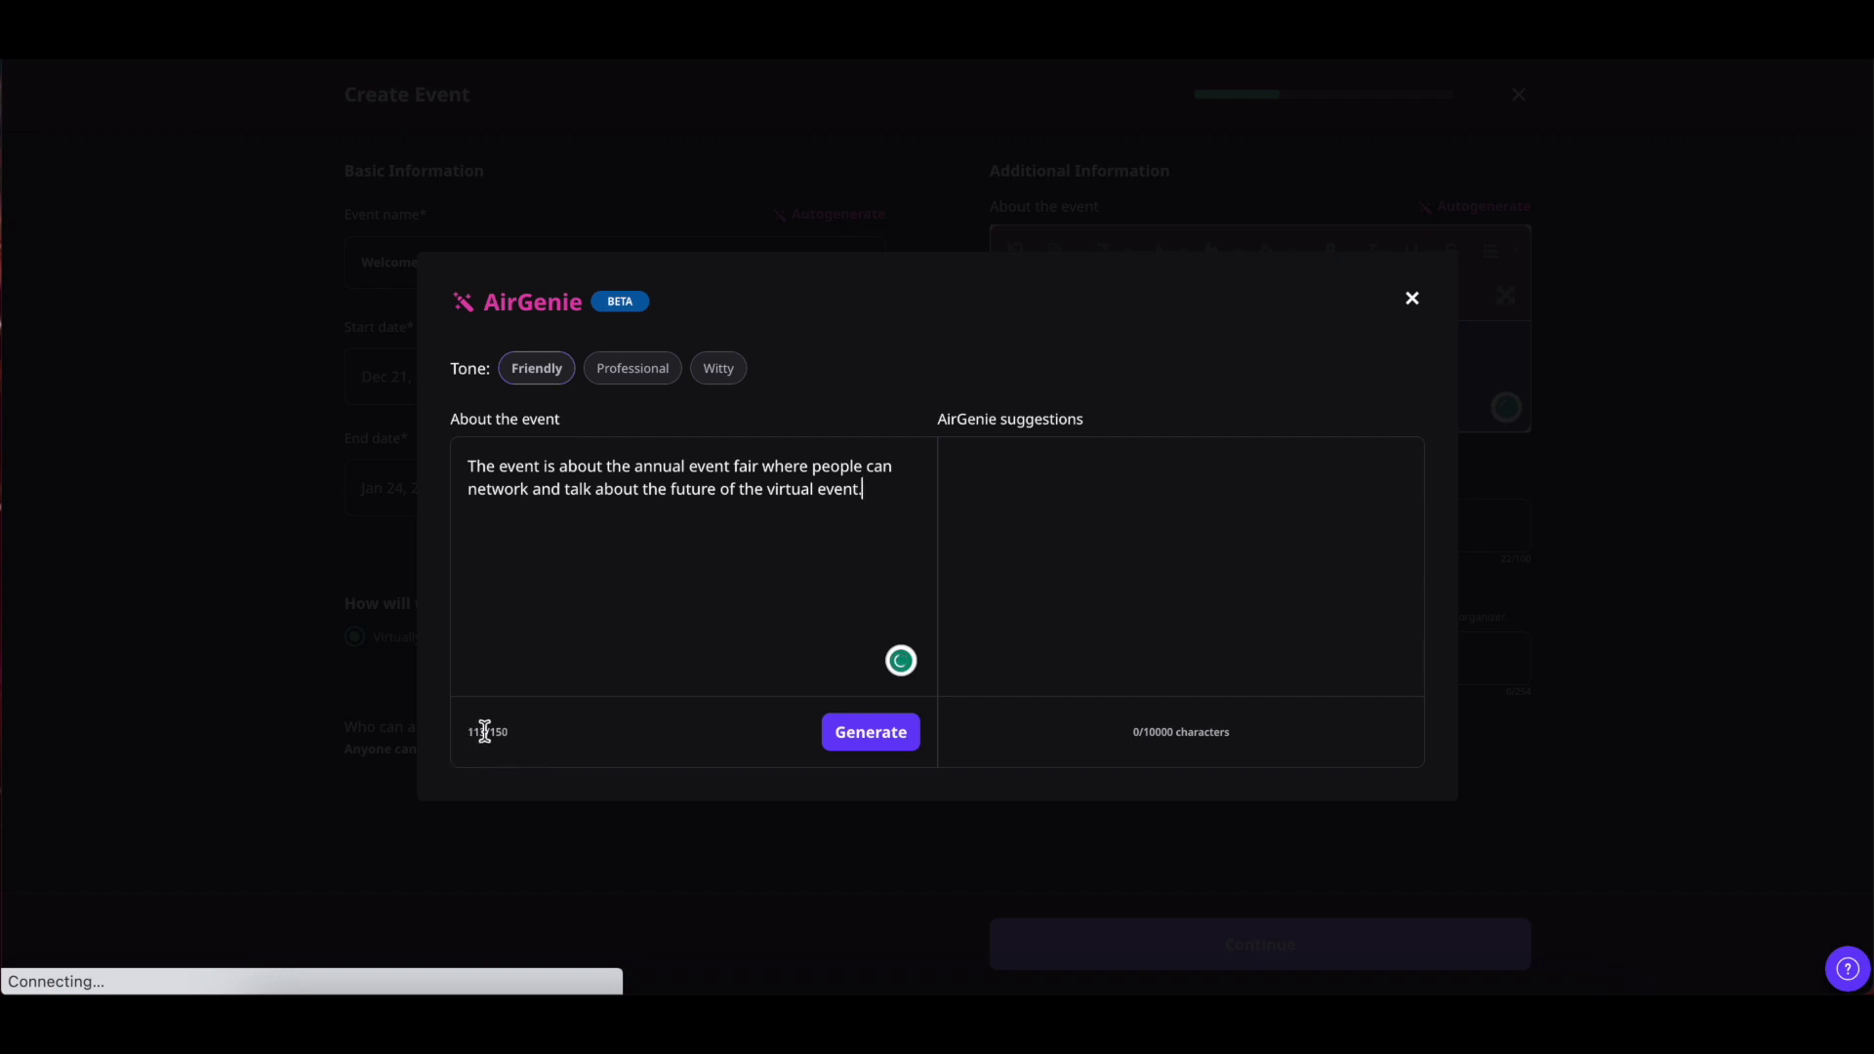
{"action": "left_click", "coordinate": [866, 739]}
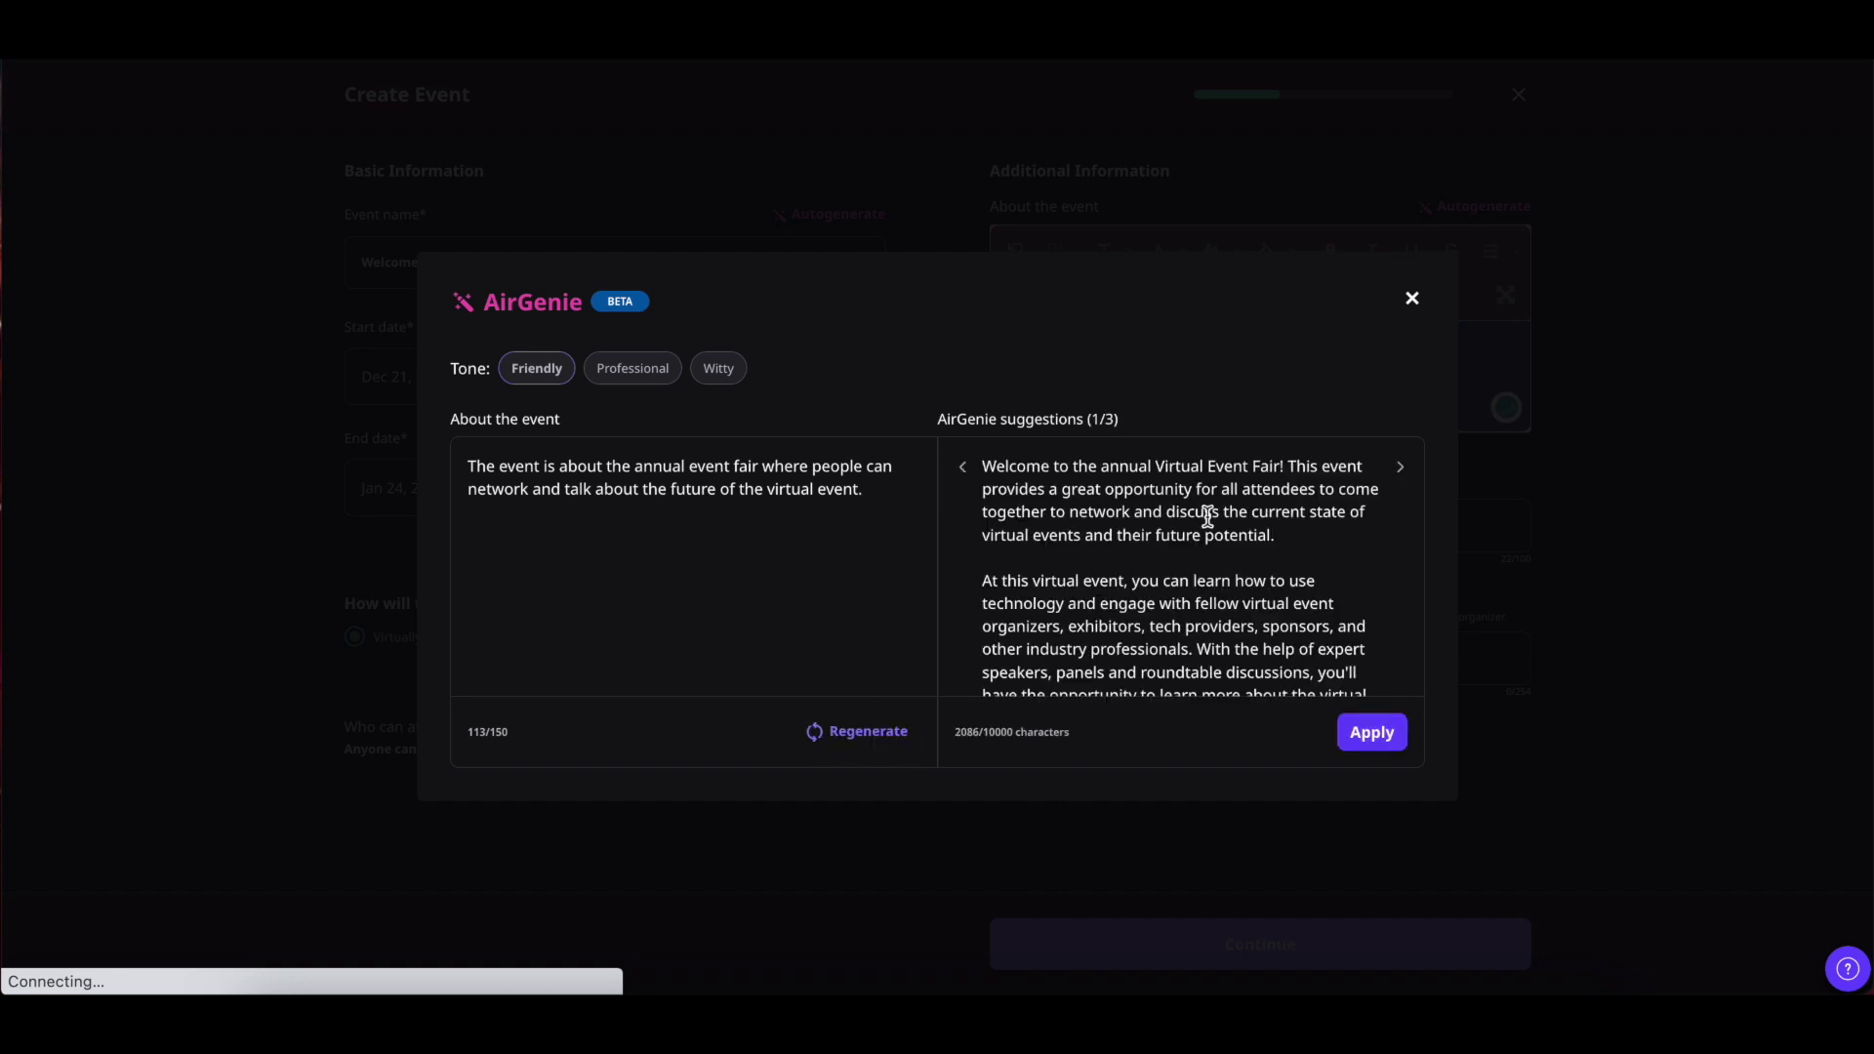
- Insert "in social" before "lounge" in the suggested description, apply it to the event, and read it through to the end
{"action": "scroll", "coordinate": [1207, 517], "scroll_direction": "down", "scroll_amount": 5}
{"action": "scroll", "coordinate": [1207, 517], "scroll_direction": "up", "scroll_amount": 5}
{"action": "scroll", "coordinate": [1173, 612], "scroll_direction": "down", "scroll_amount": 5}
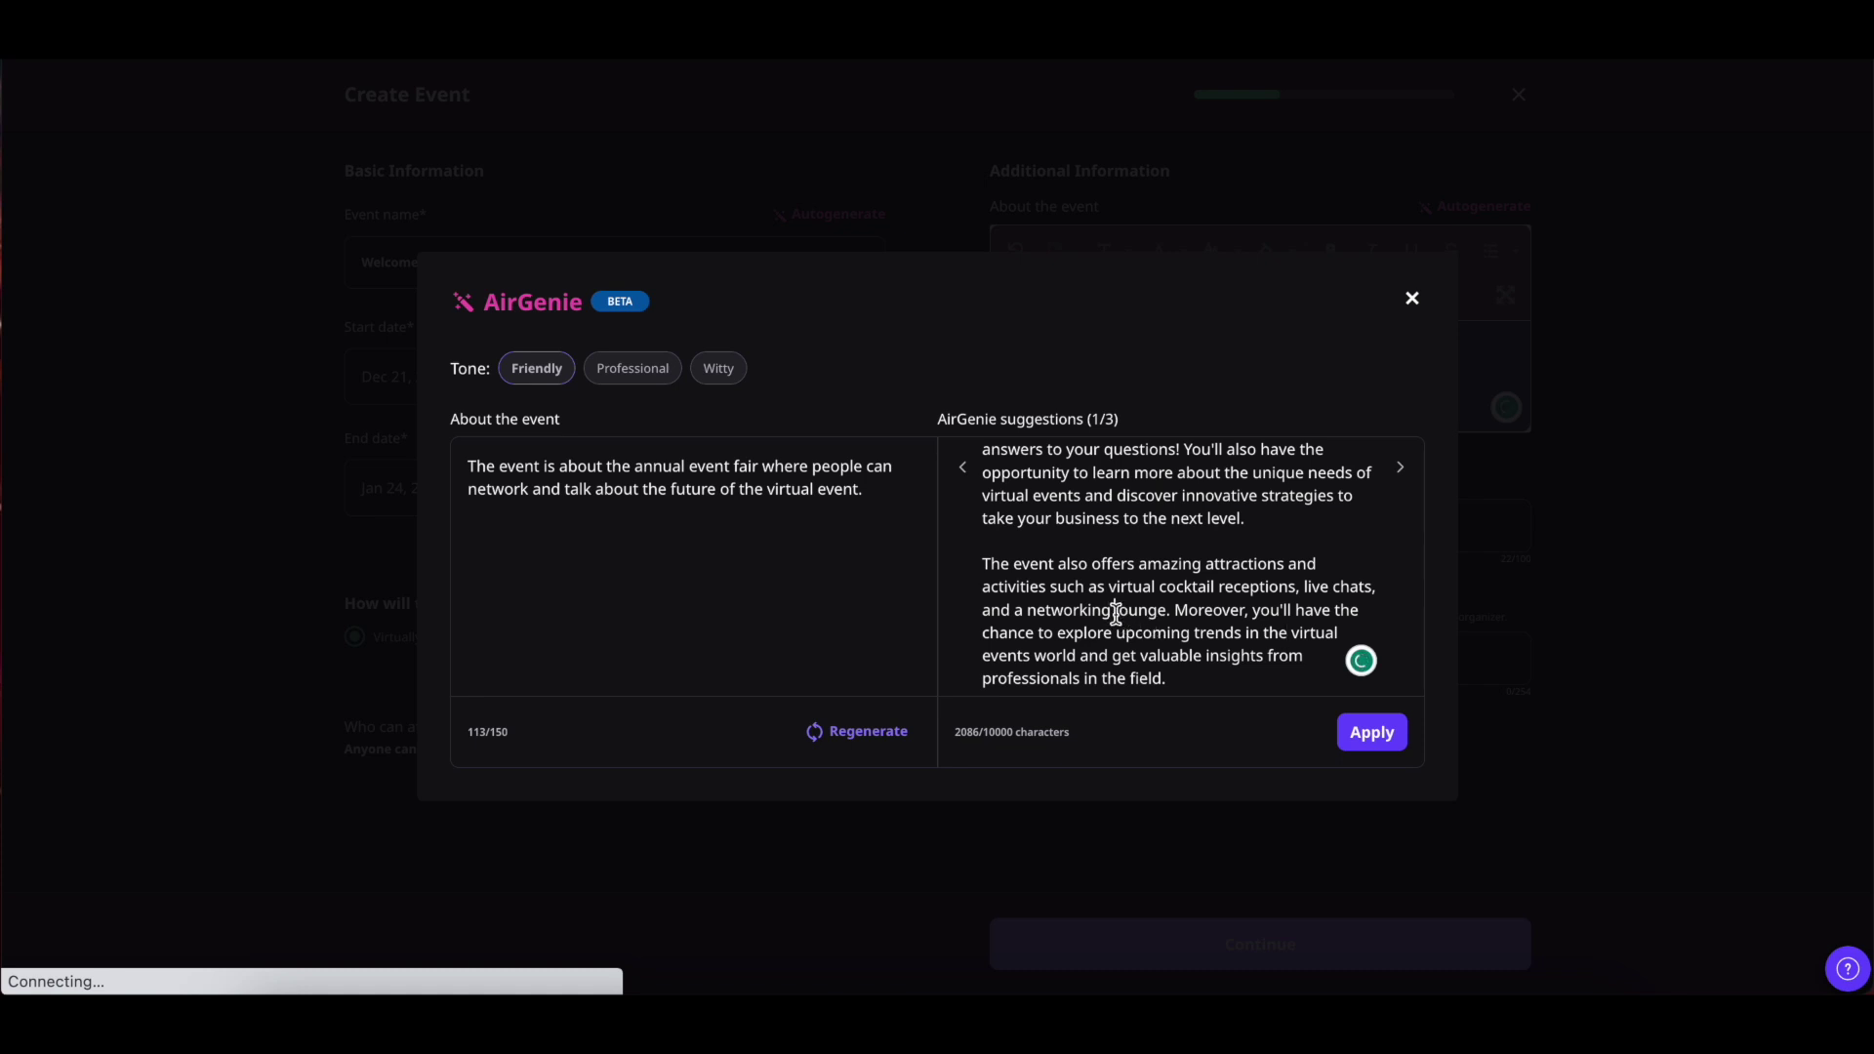
{"action": "type", "text": "in social"}
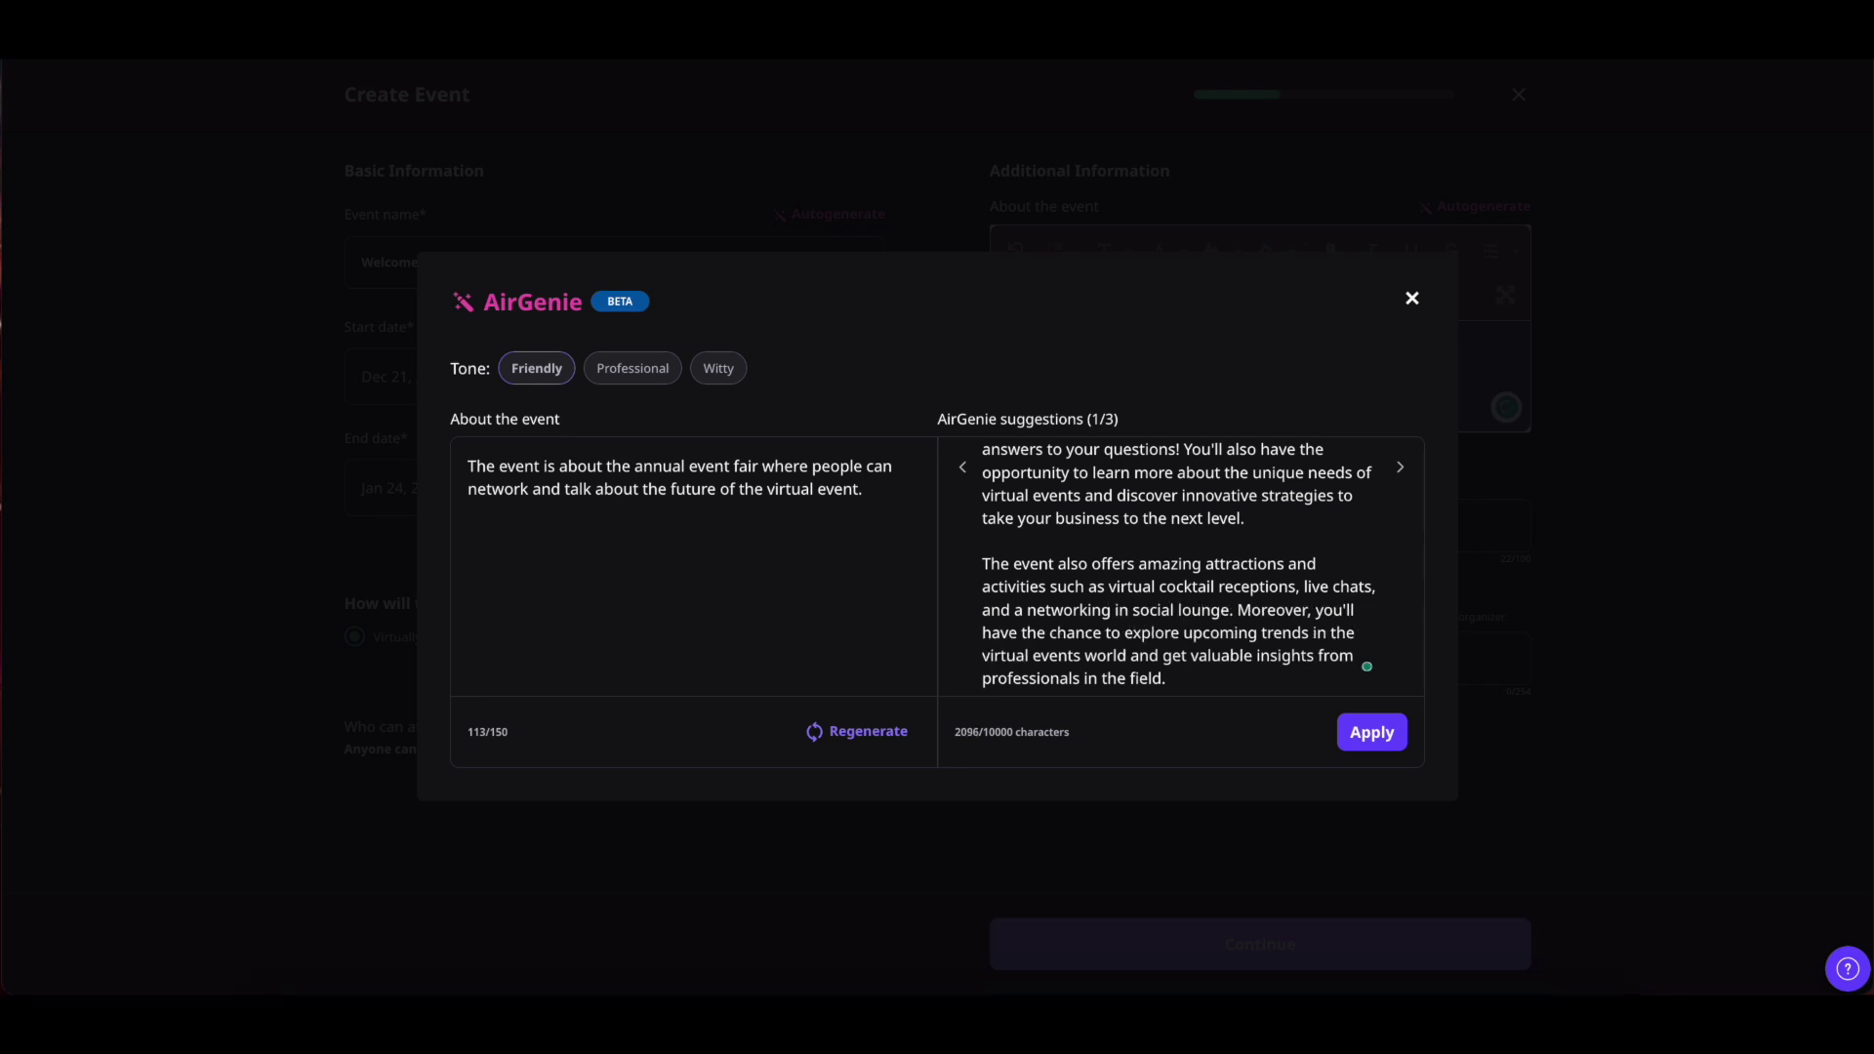
{"action": "left_click", "coordinate": [1374, 735]}
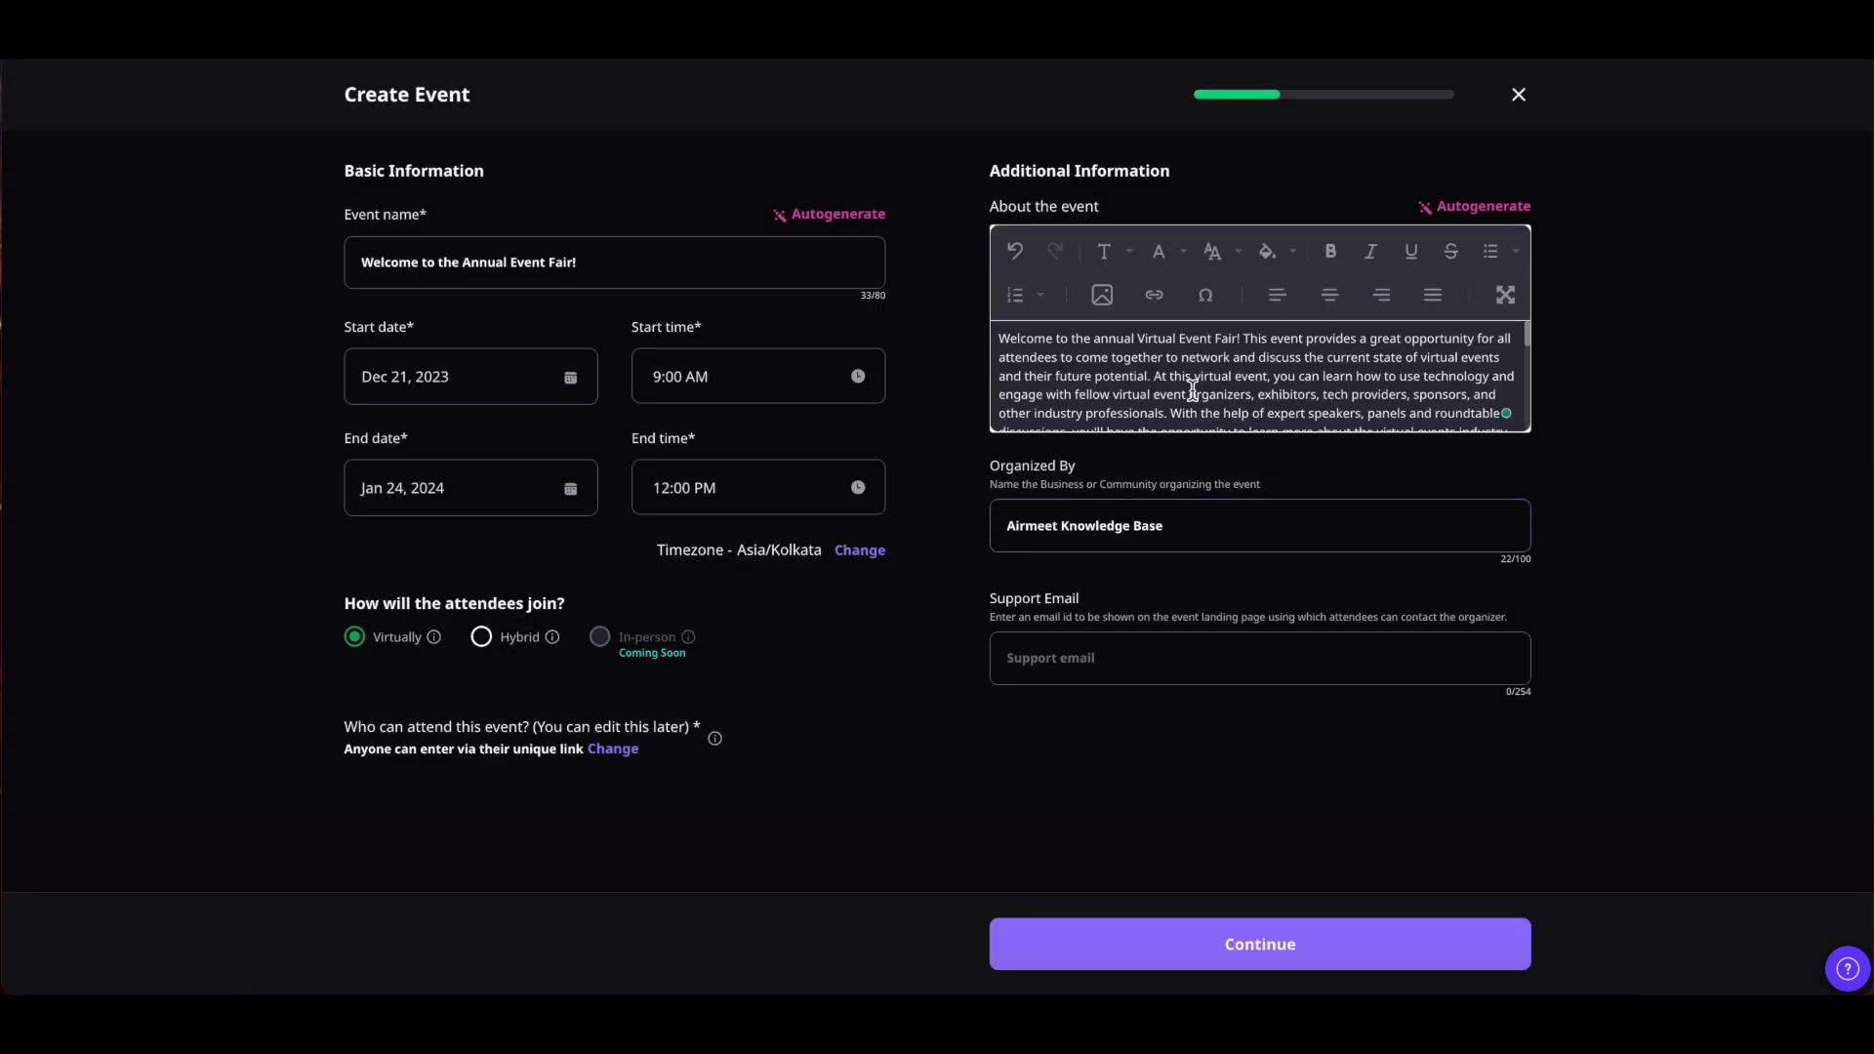
{"action": "left_click_drag", "start_coordinate": [1527, 335], "coordinate": [1530, 465]}
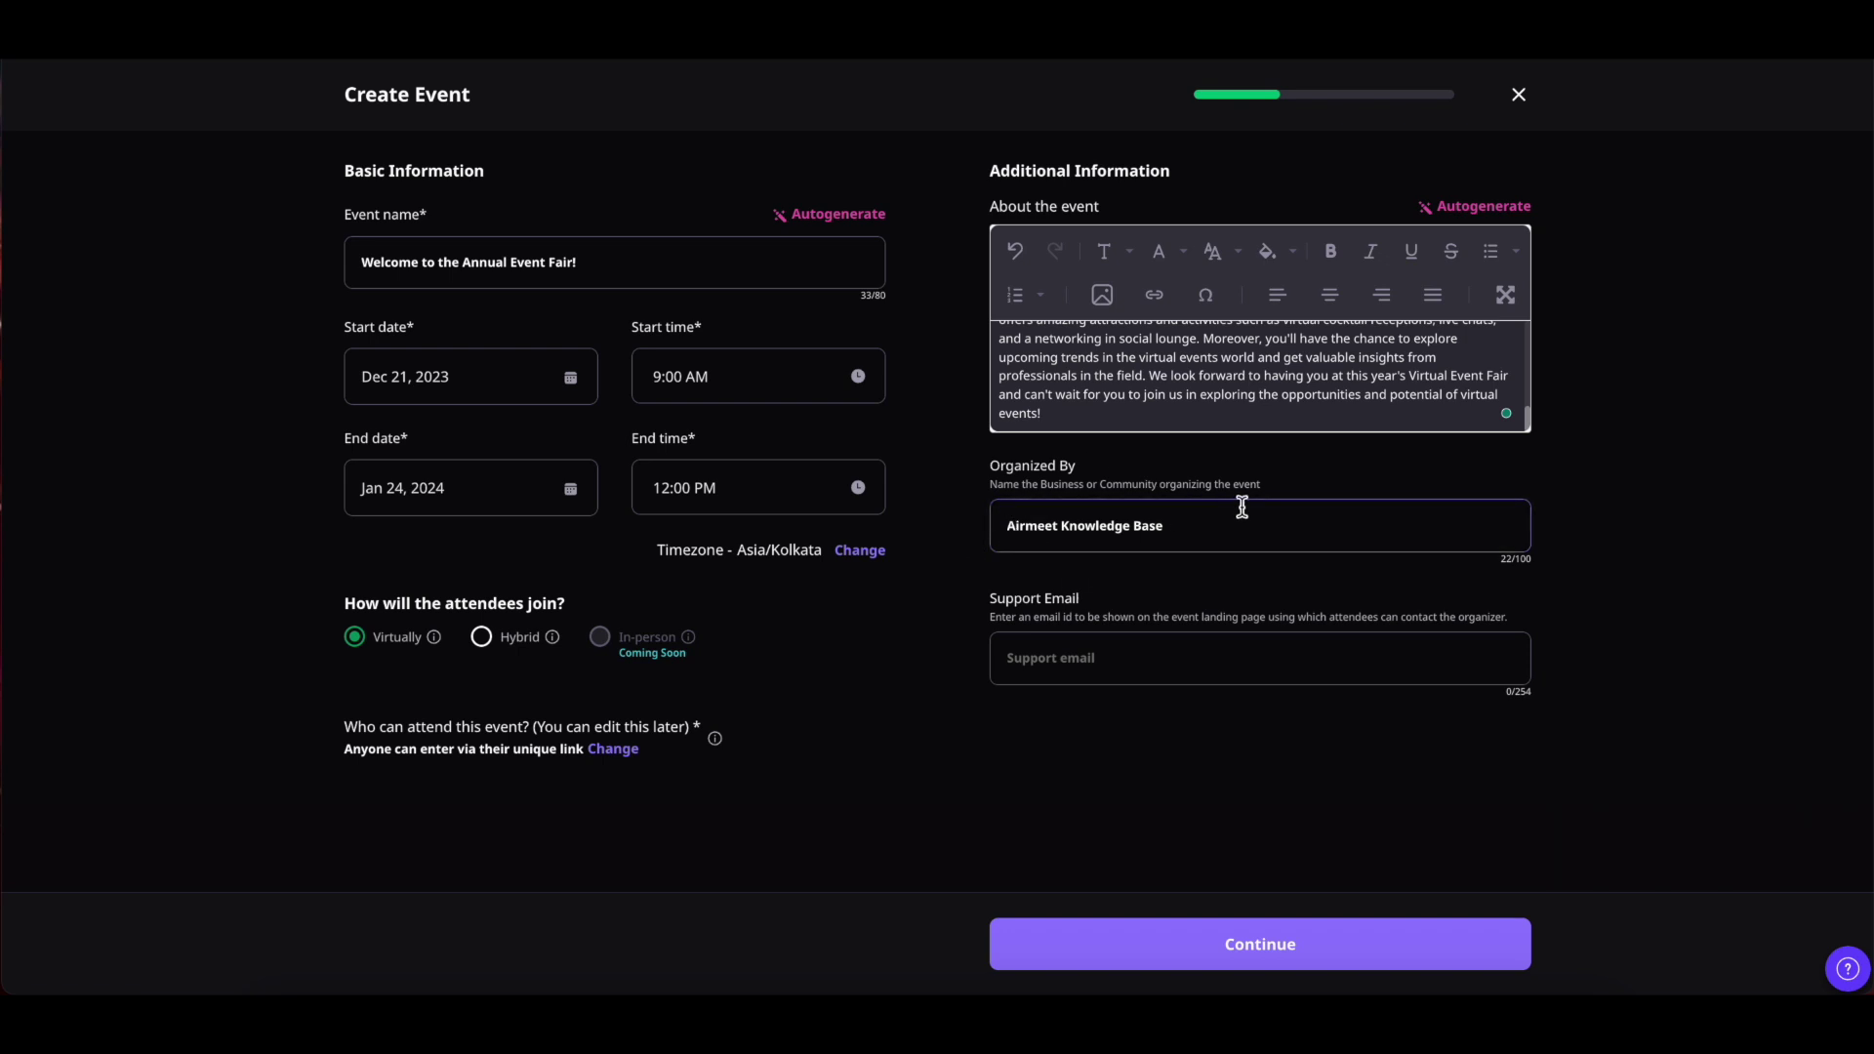
- Change the last word of the organizer name so that it reads "Airmeet Knowledge Team"
{"action": "left_click", "coordinate": [1043, 536]}
{"action": "key", "text": "End"}
{"action": "key", "text": "BackSpace"}
{"action": "key", "text": "BackSpace"}
{"action": "key", "text": "BackSpace"}
{"action": "key", "text": "BackSpace"}
{"action": "type", "text": "Team"}
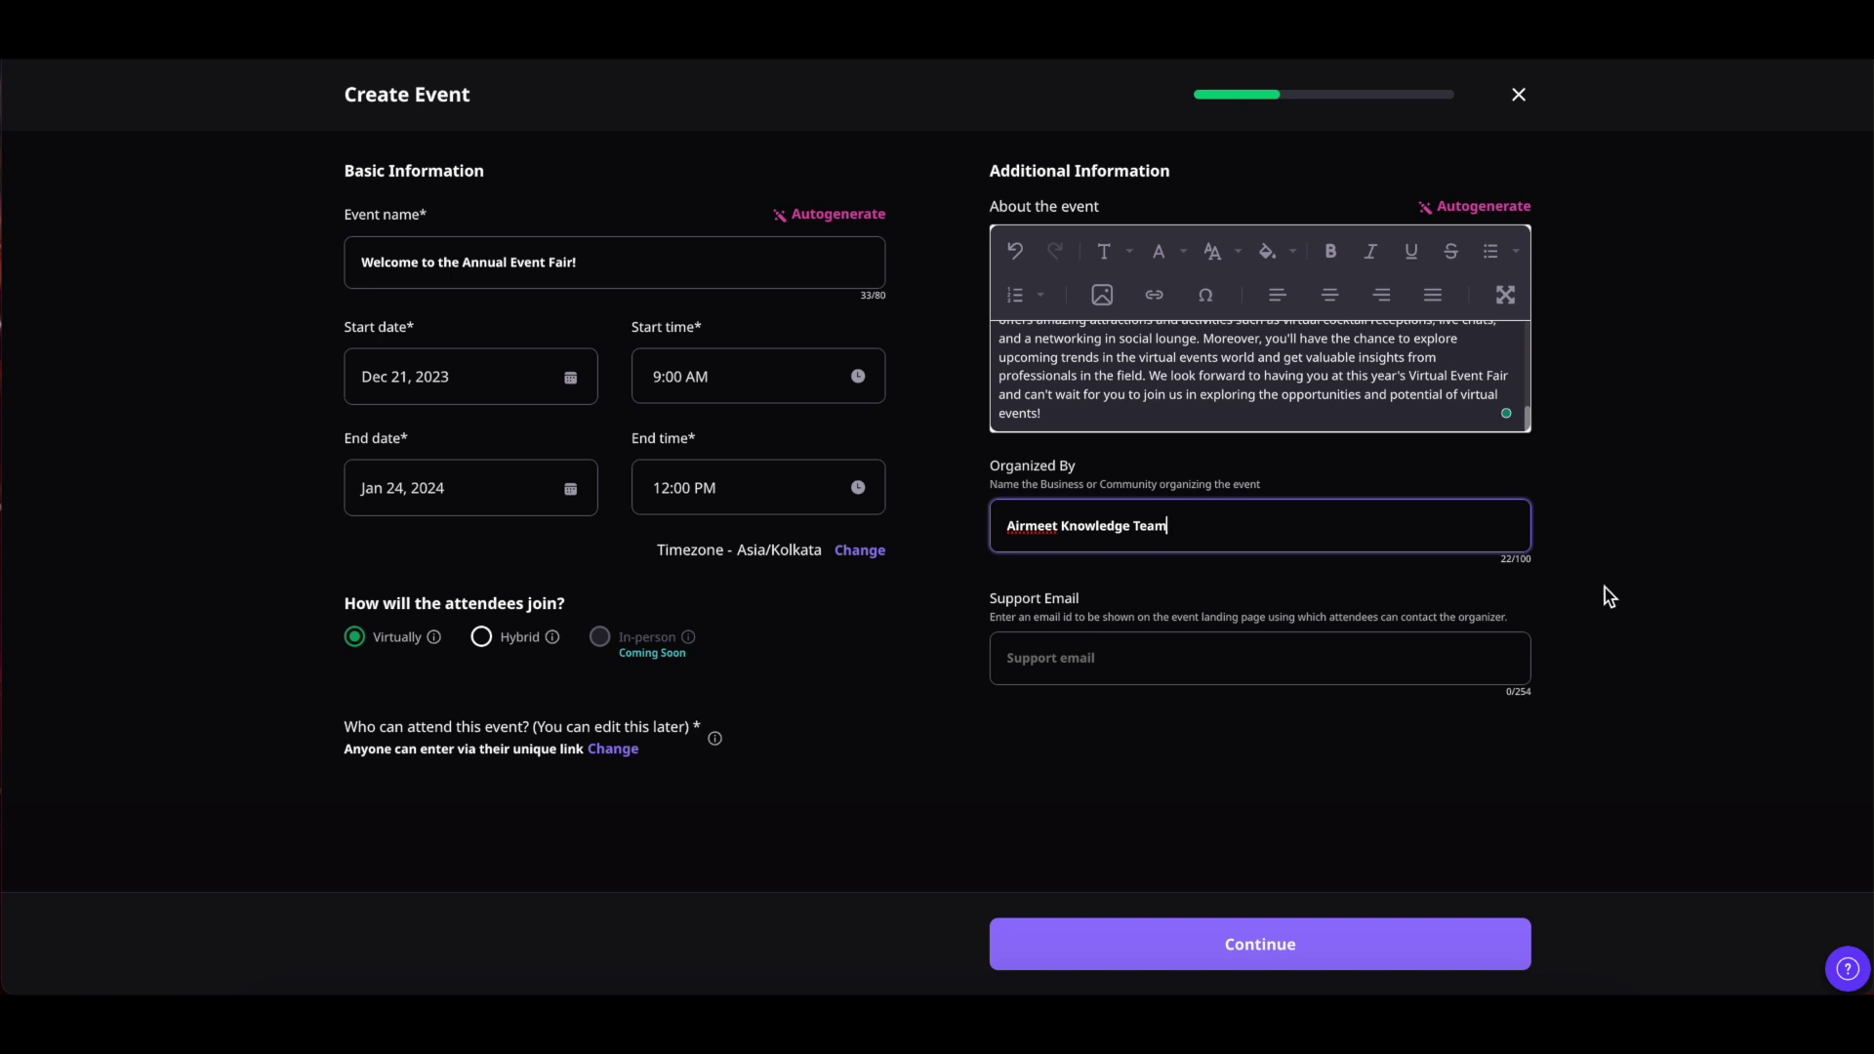
{"action": "left_click", "coordinate": [1538, 765]}
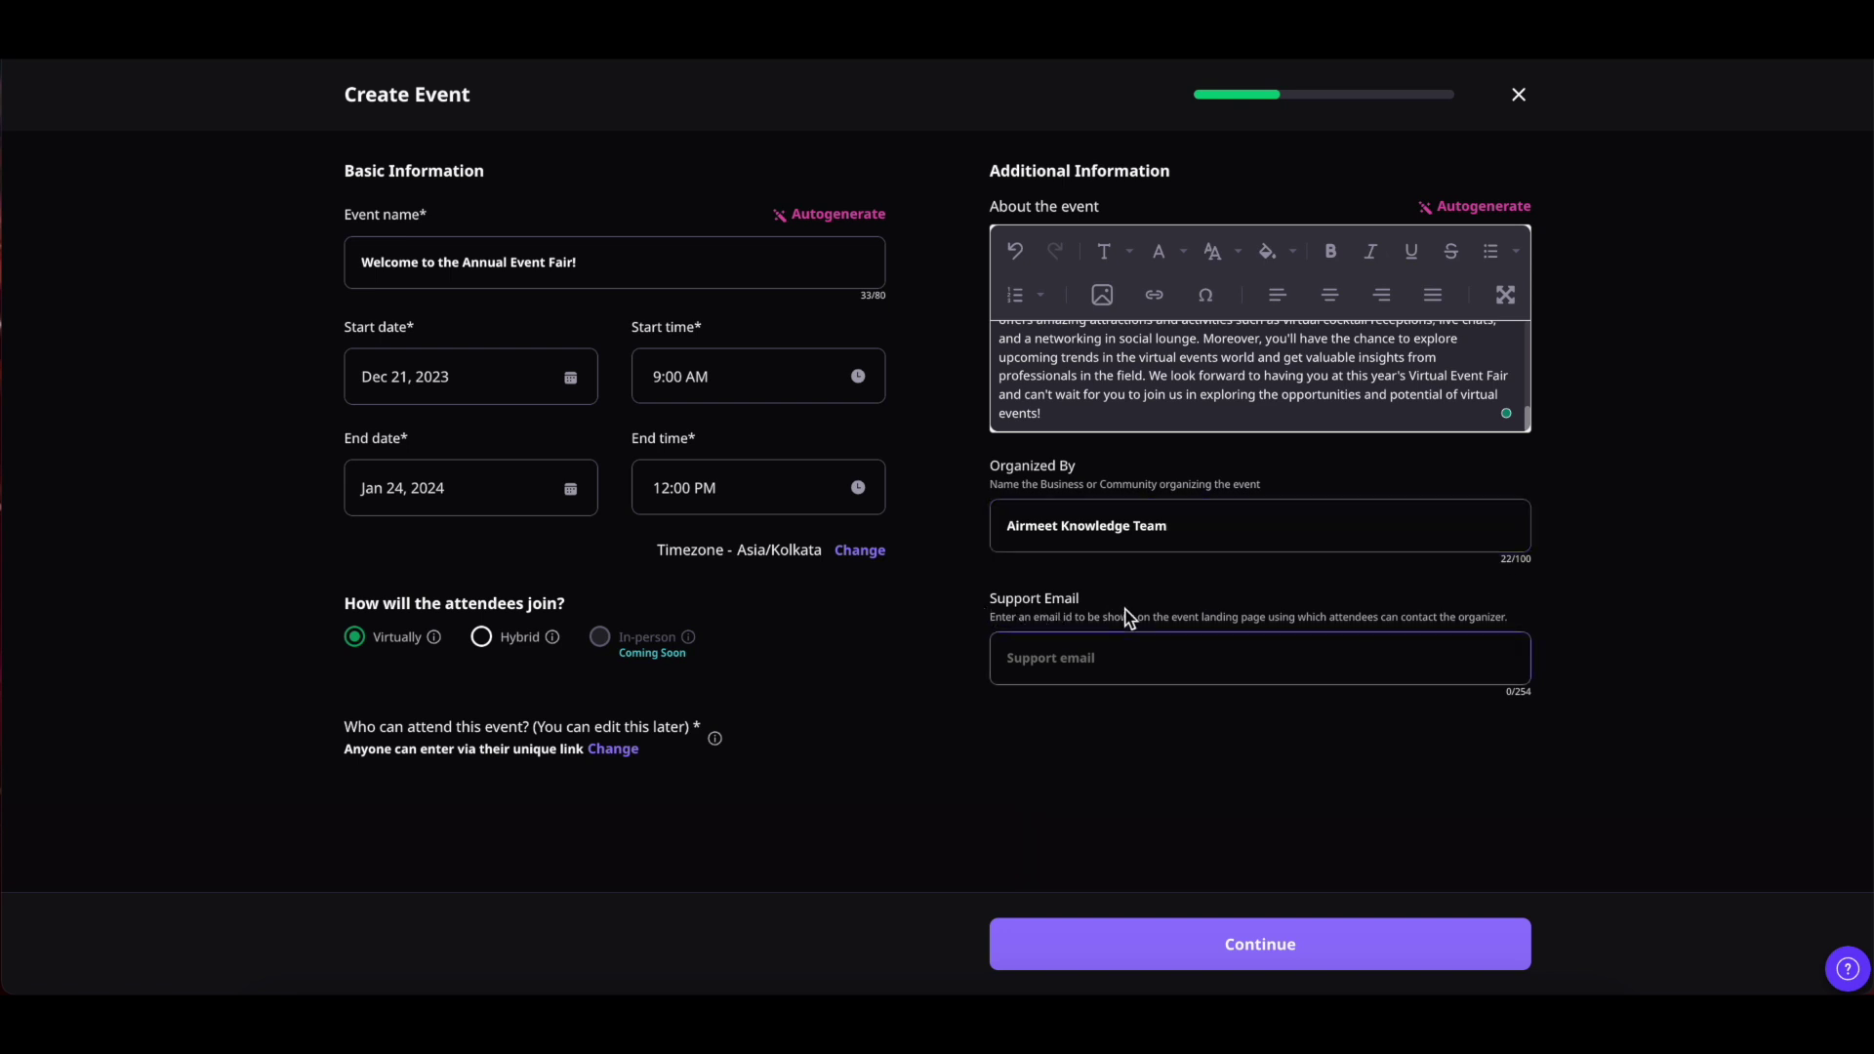
- Fill in the support email that attendees can use to contact the organizer
{"action": "left_click", "coordinate": [1109, 663]}
{"action": "left_click", "coordinate": [1074, 699]}
{"action": "left_click", "coordinate": [1094, 669]}
{"action": "key", "text": "ctrl+v"}
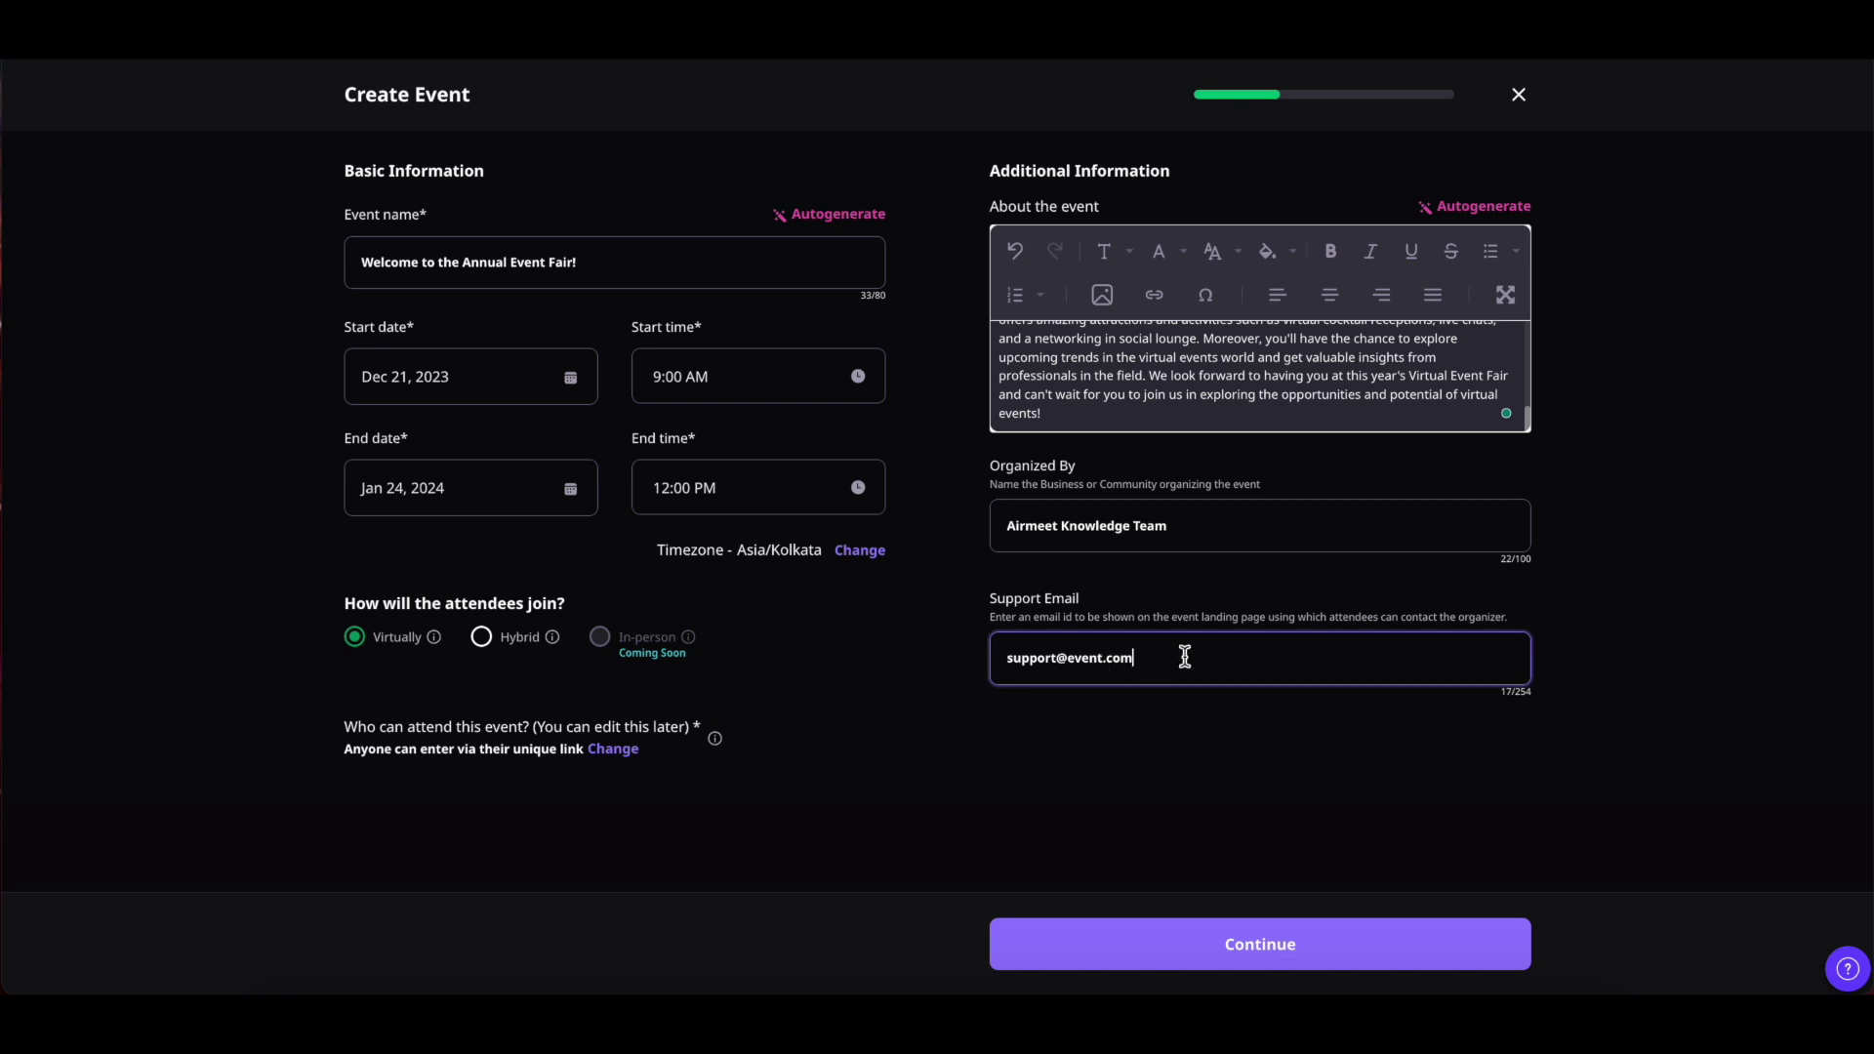
- Proceed to the format choice, choose Virtual Event as the format and create the event
{"action": "left_click", "coordinate": [1249, 947]}
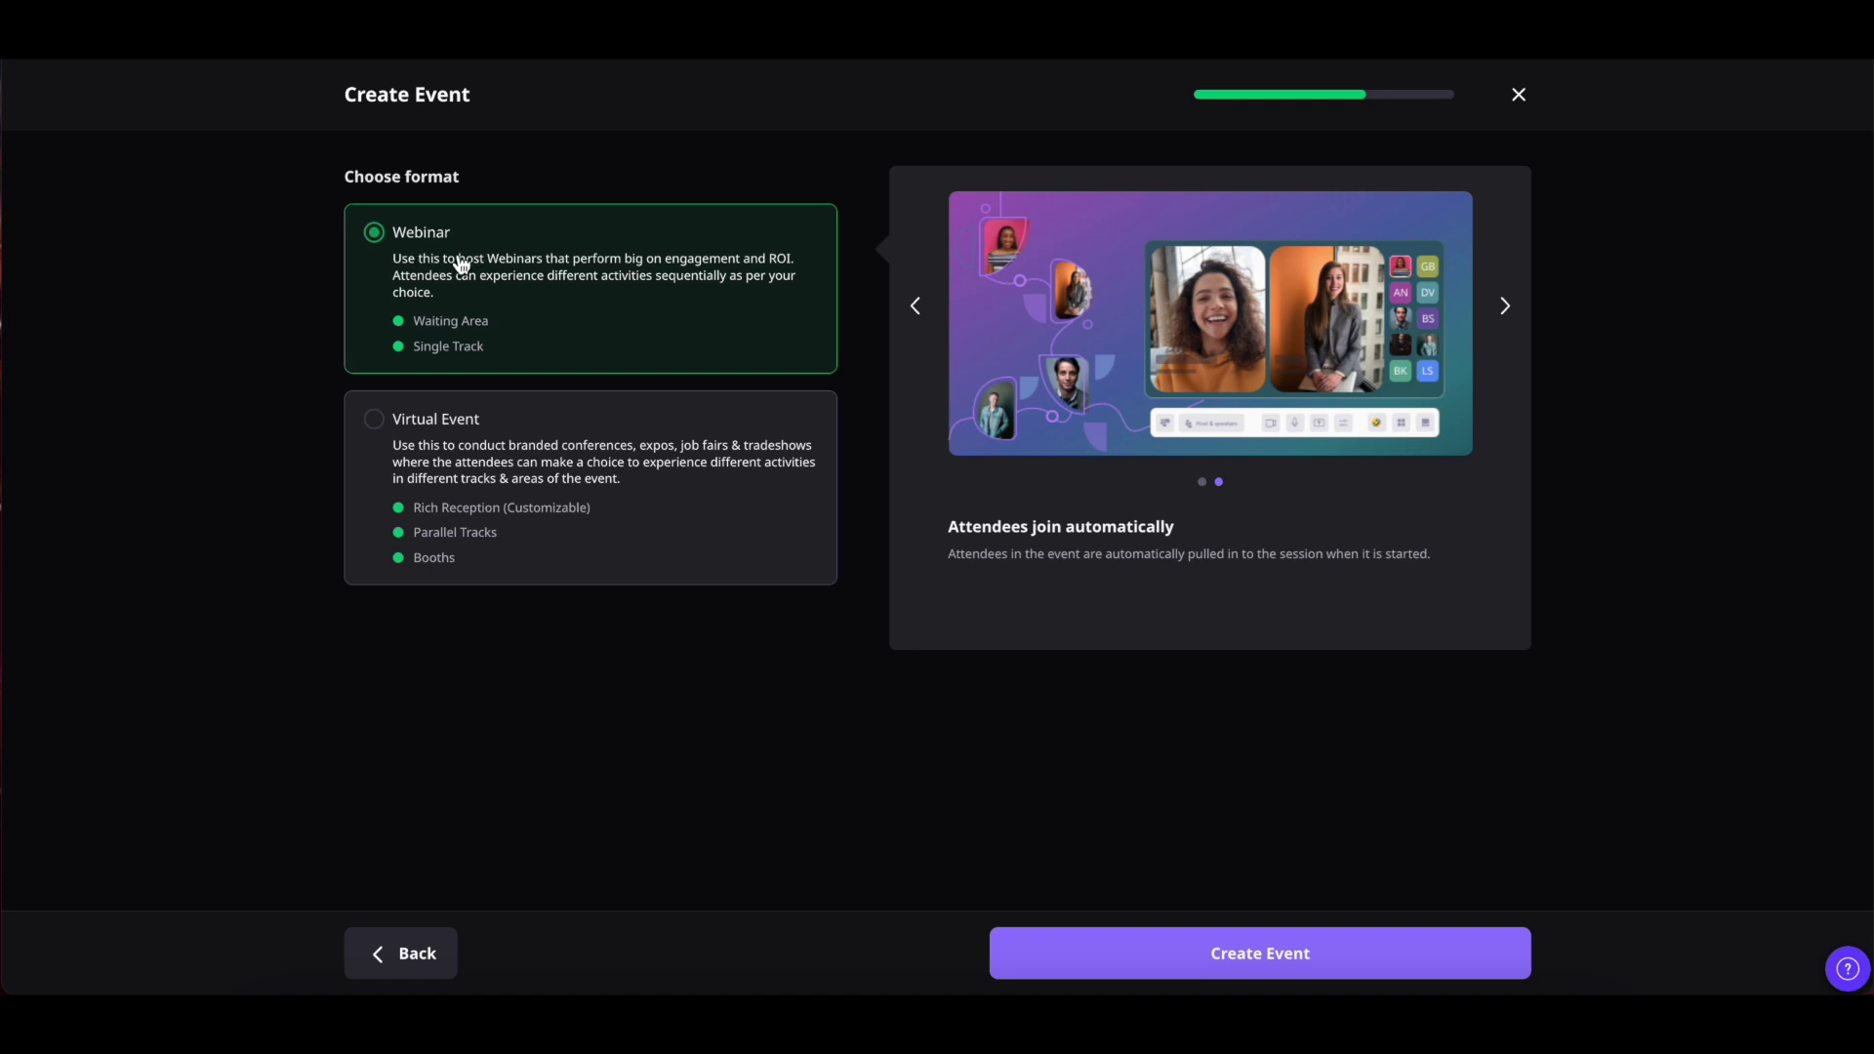
{"action": "left_click", "coordinate": [419, 463]}
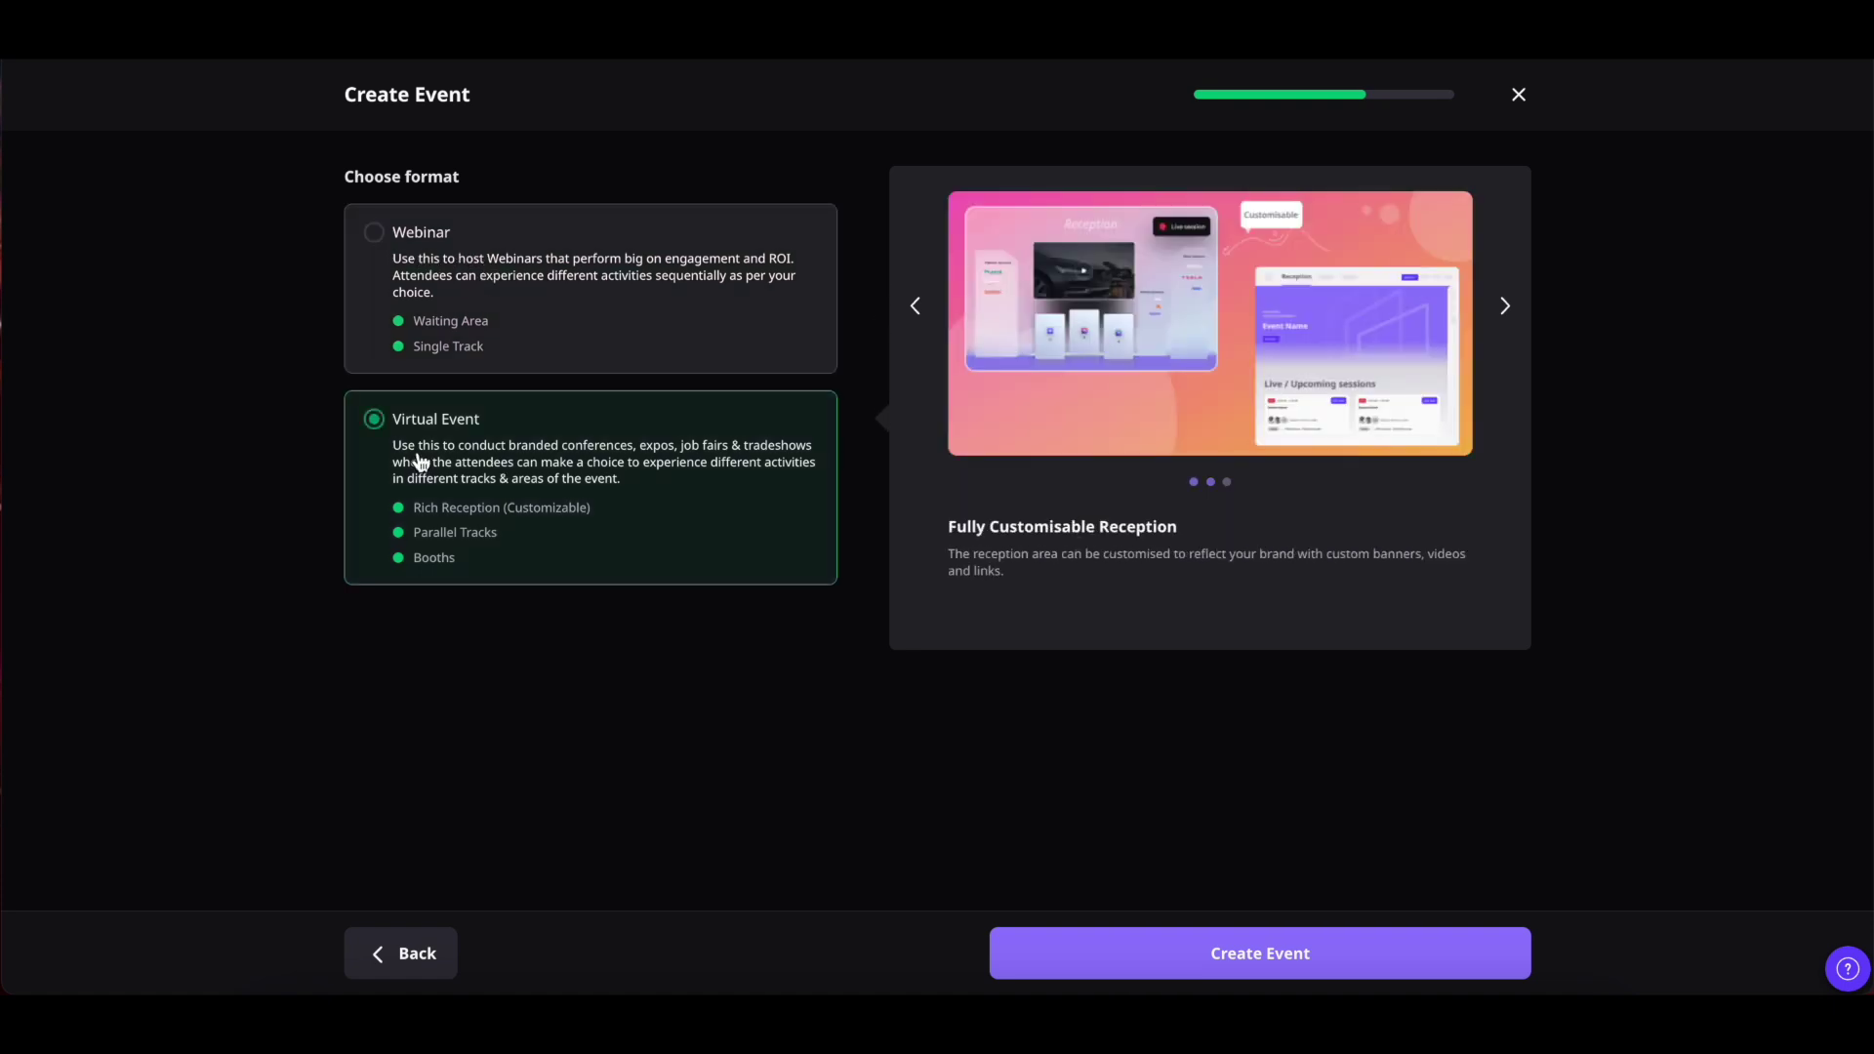
{"action": "left_click", "coordinate": [1209, 961]}
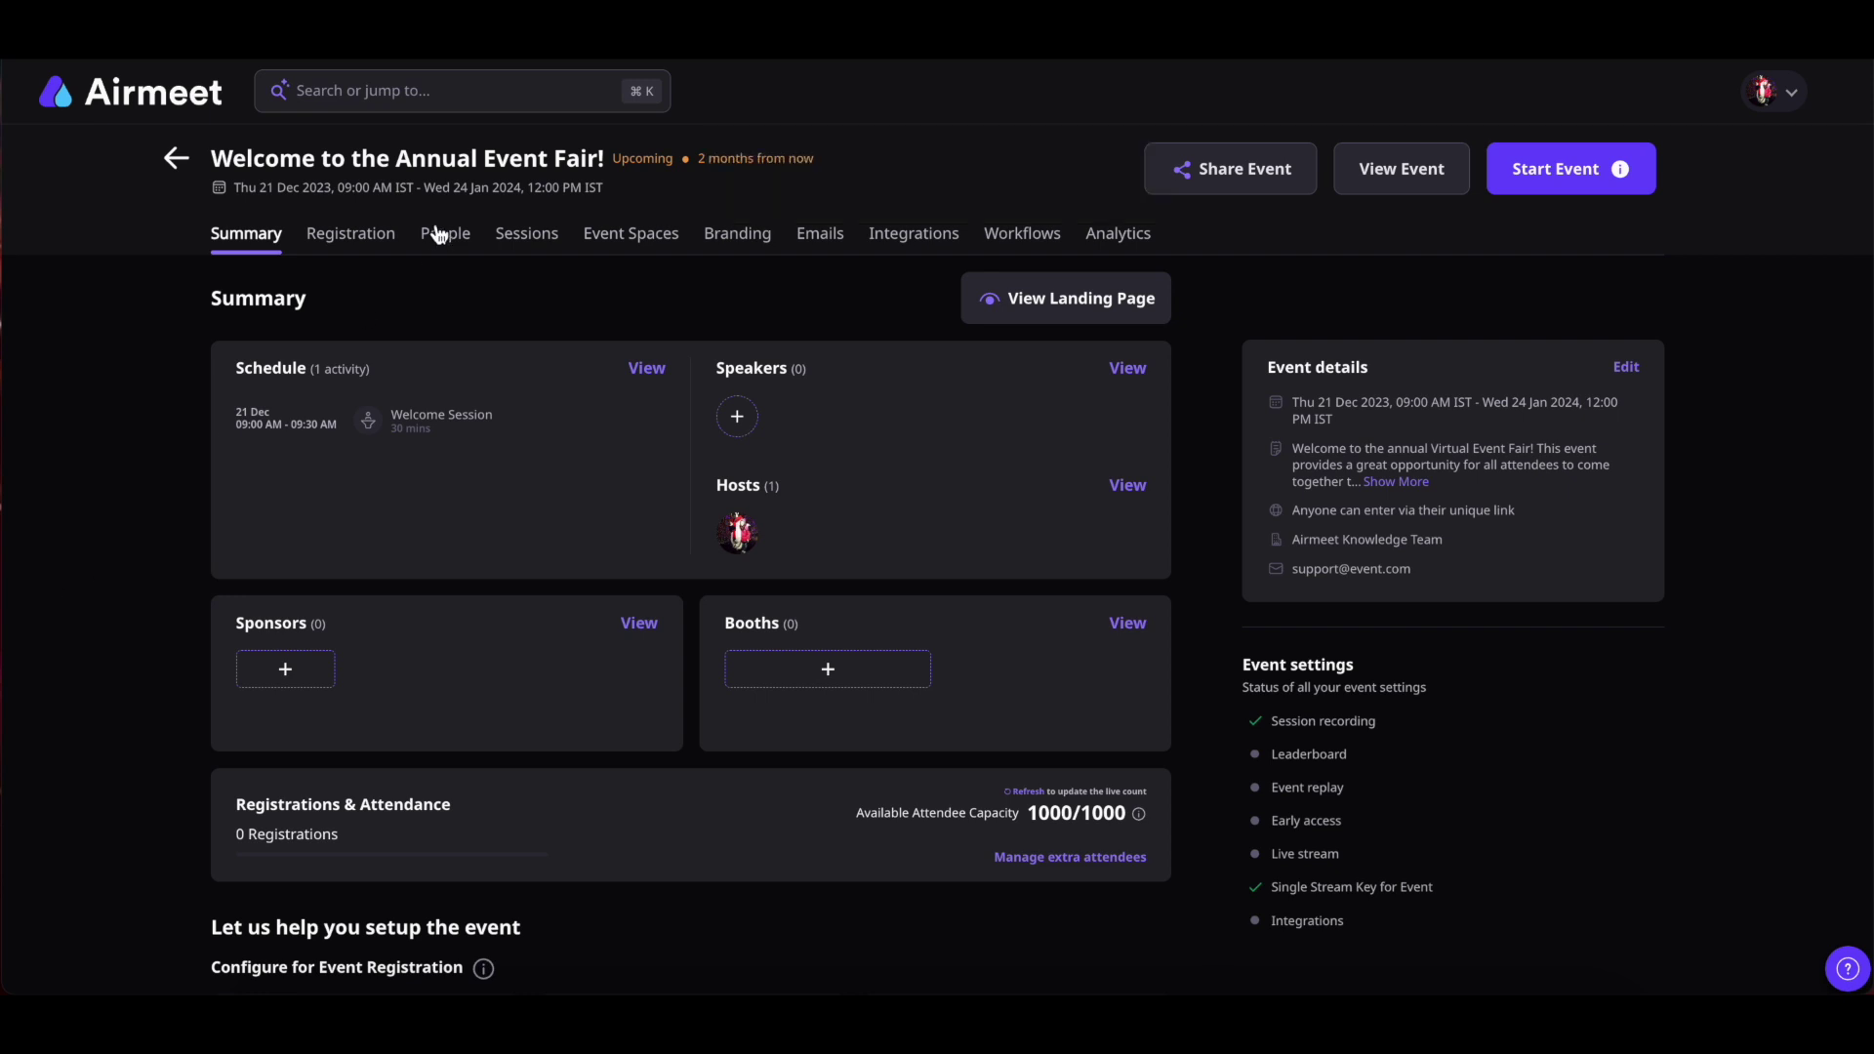
- Look through the new event's Registration, People and Sessions pages
{"action": "left_click", "coordinate": [362, 238]}
{"action": "left_click", "coordinate": [467, 240]}
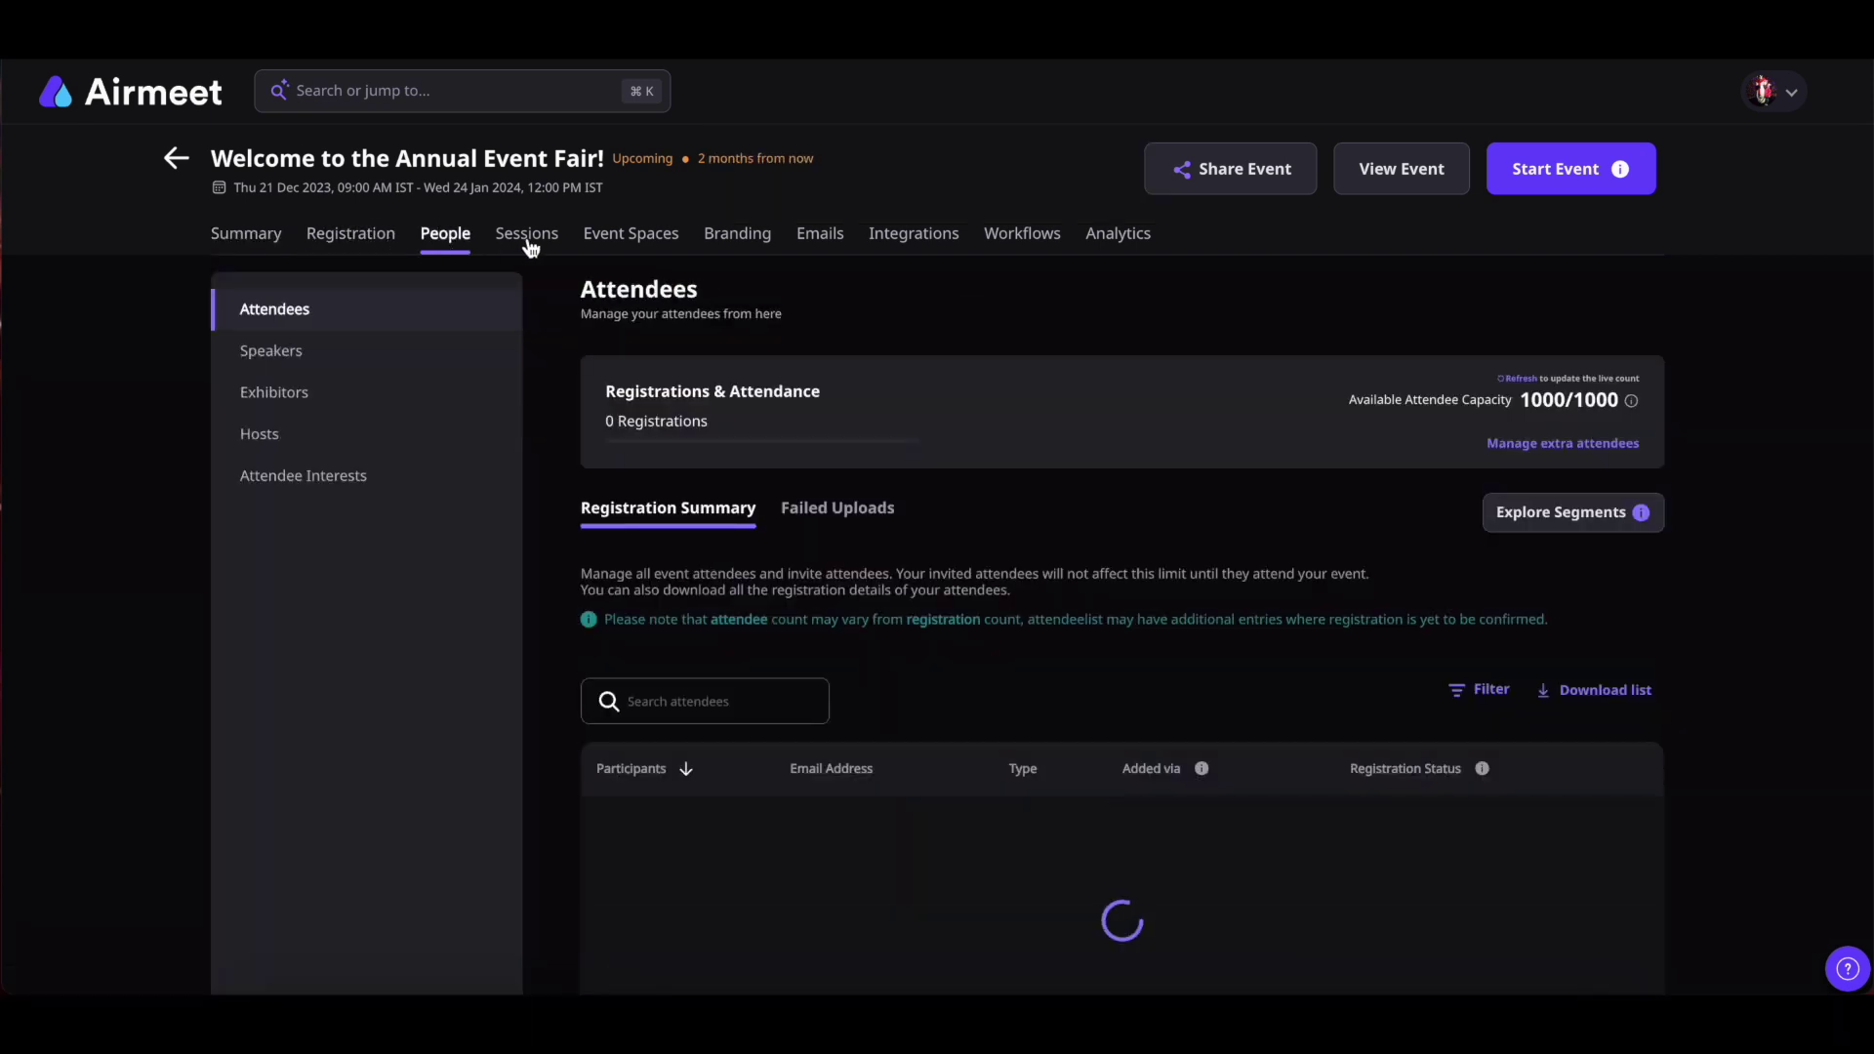
{"action": "left_click", "coordinate": [526, 244]}
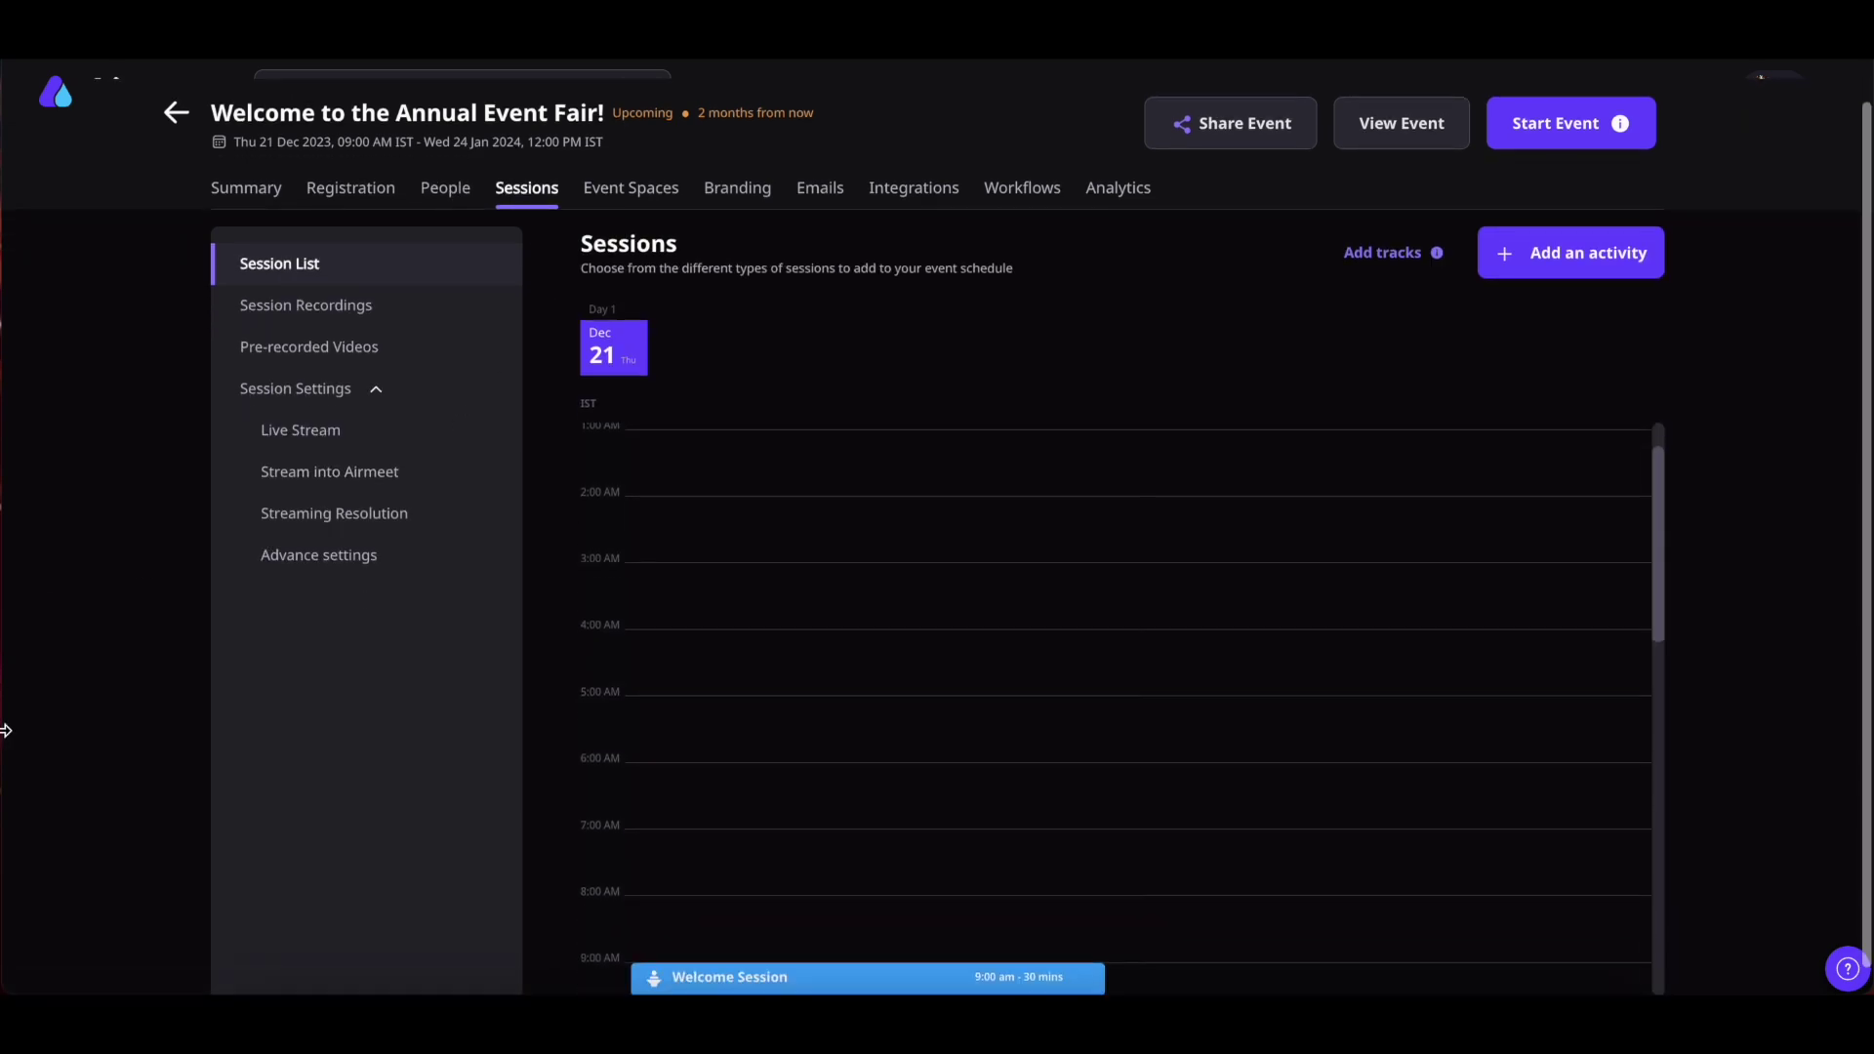